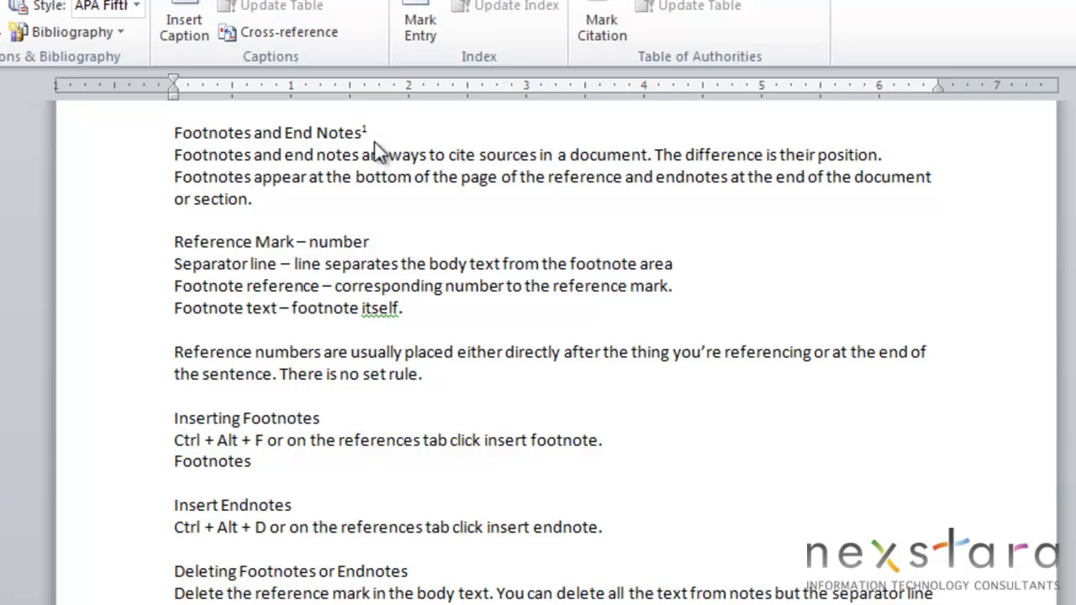
Step: Insert footnote 3 after the word 'Footnotes', then place the cursor at the end of 'Insert Endnotes'
scroll(327, 399, "down", 10)
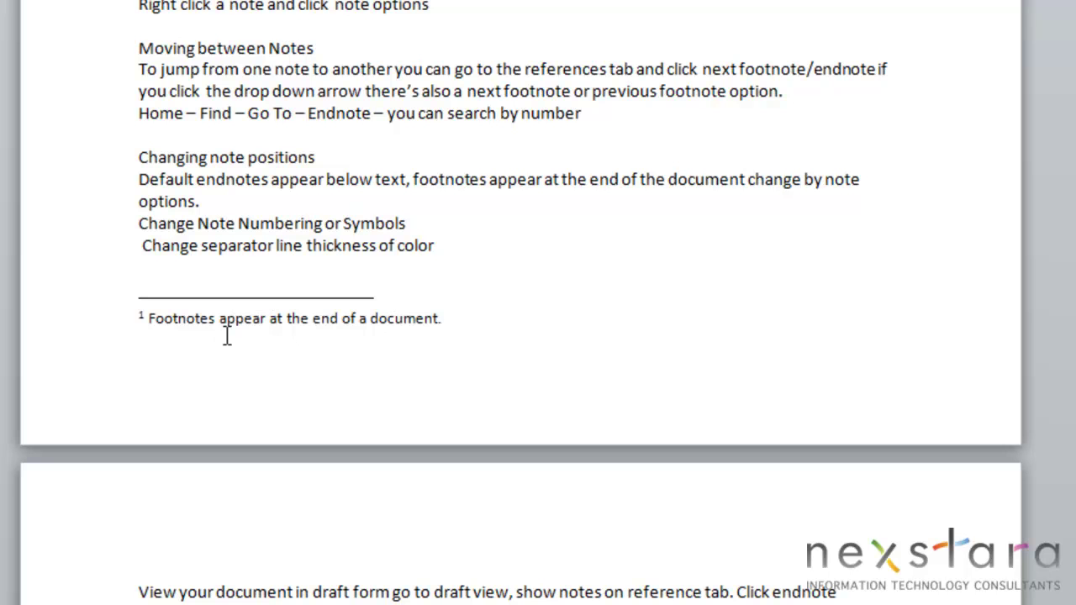
scroll(262, 326, "up", 8)
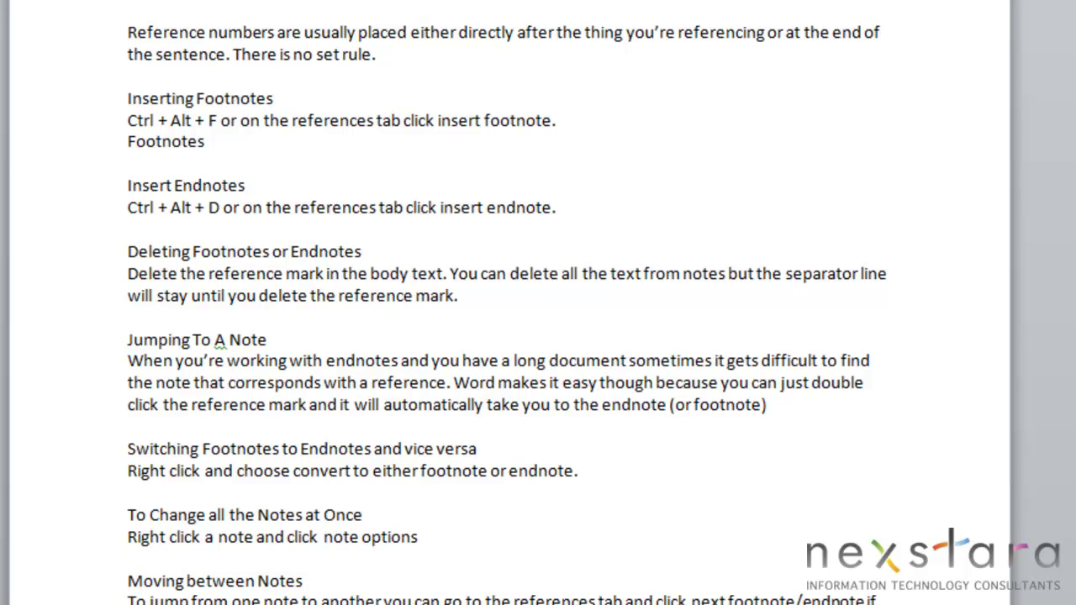
scroll(385, 113, "down", 3)
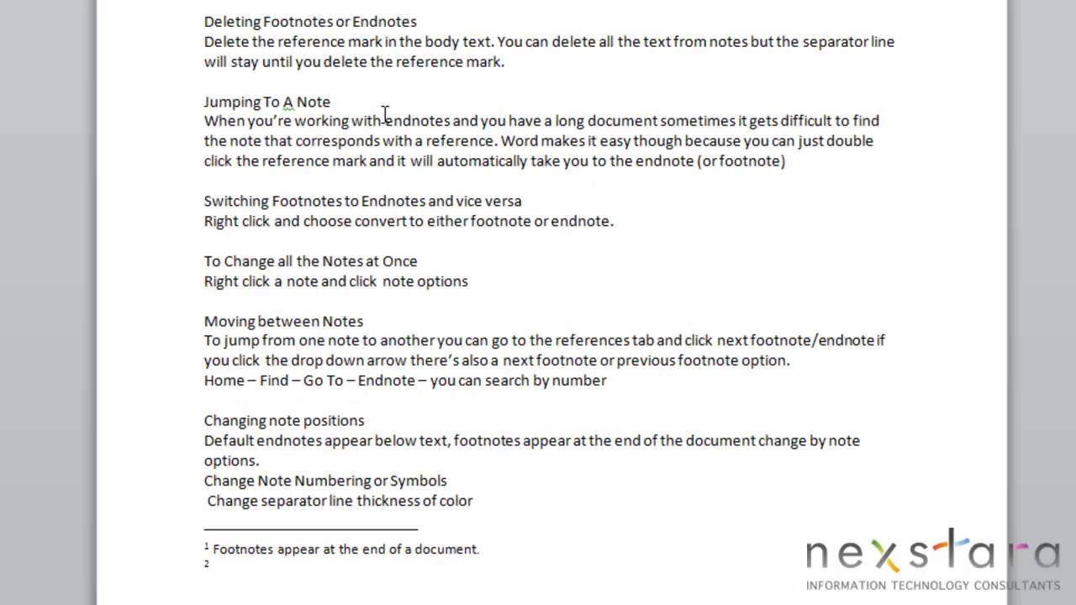
scroll(384, 113, "up", 3)
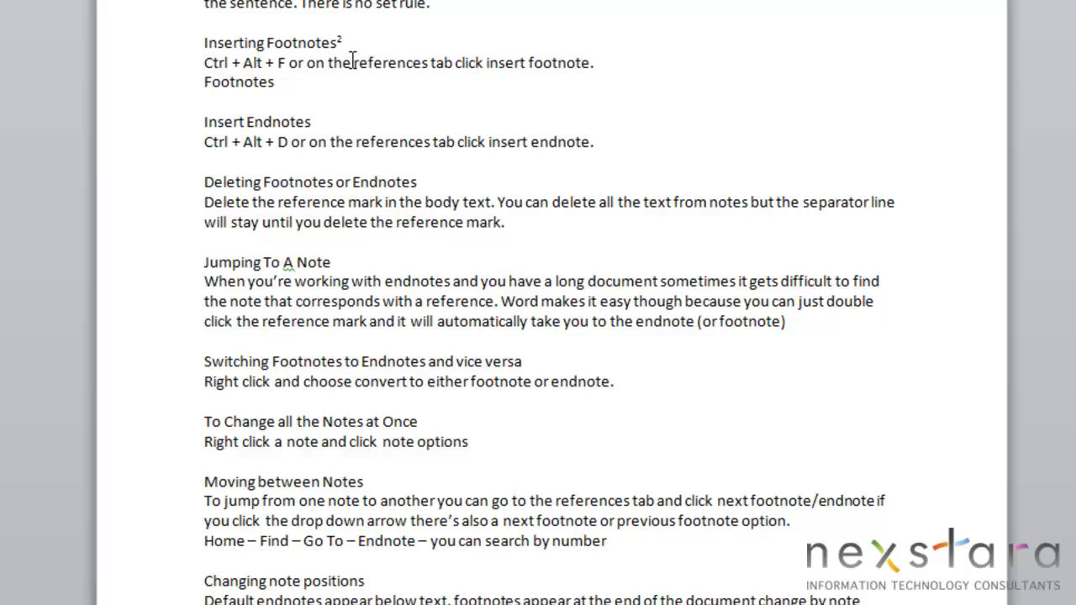
left_click(279, 81)
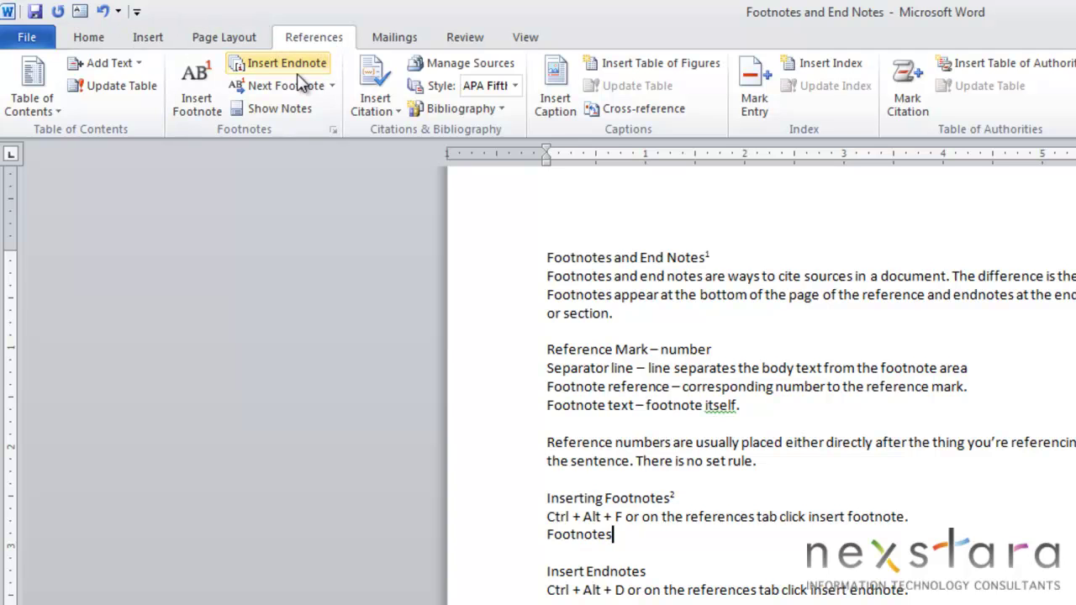
left_click(190, 117)
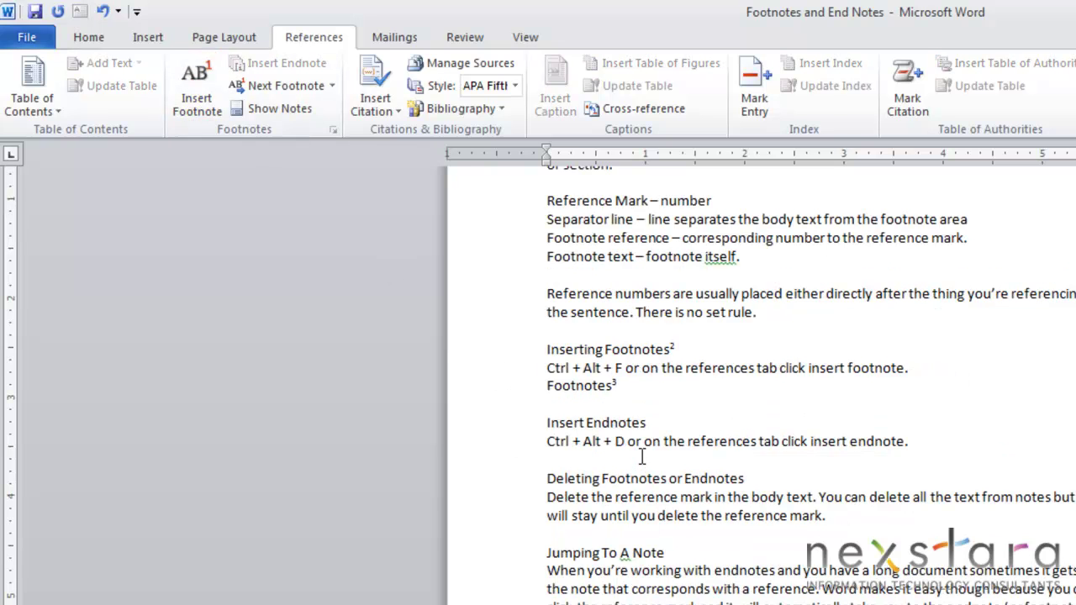
left_click(661, 424)
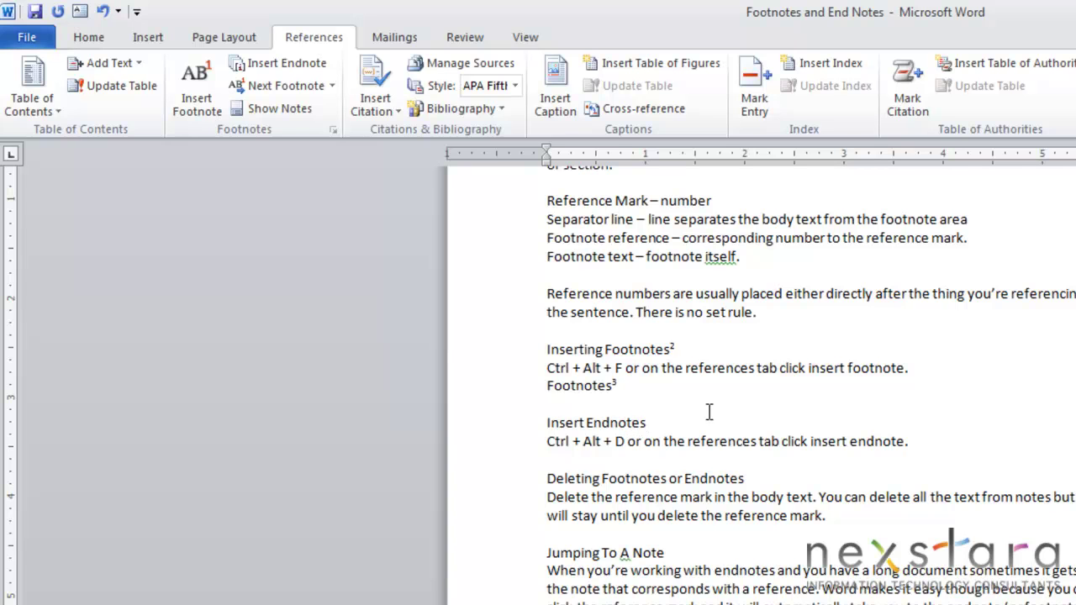
Step: Add endnote i after 'Insert Endnotes' with Ctrl+Alt+D, and endnote ii after 'insert endnote.'
key("ctrl+alt+d")
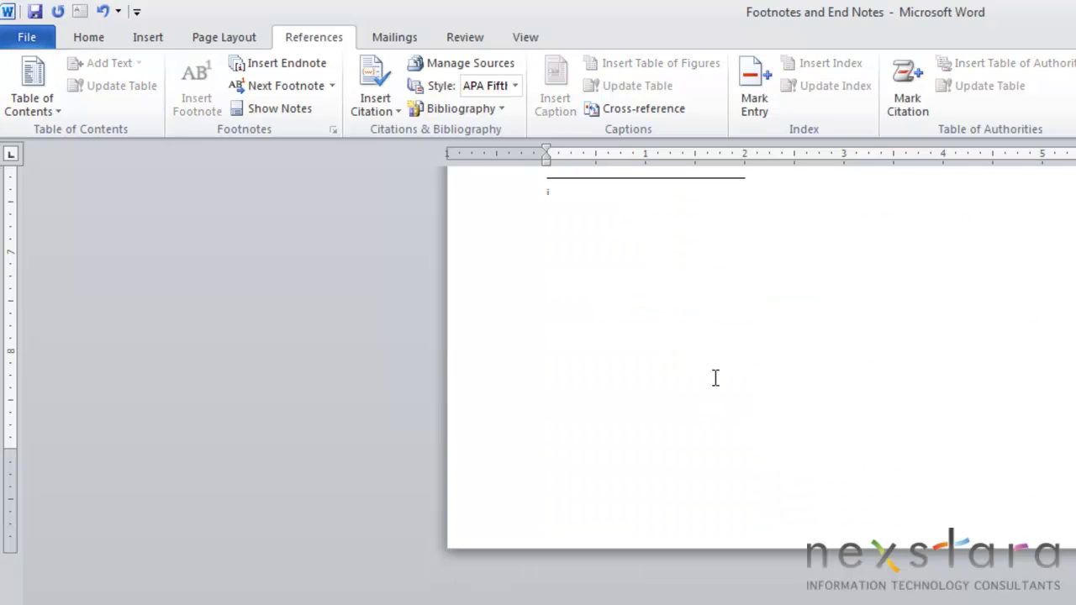
scroll(592, 502, "up", 7)
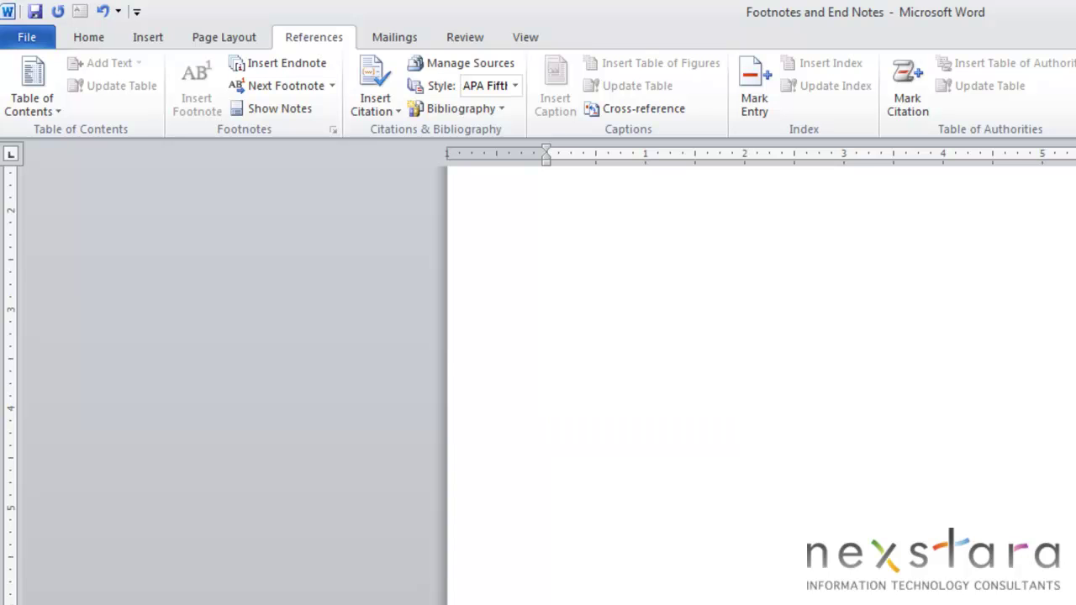
scroll(815, 507, "up", 10)
left_click(925, 437)
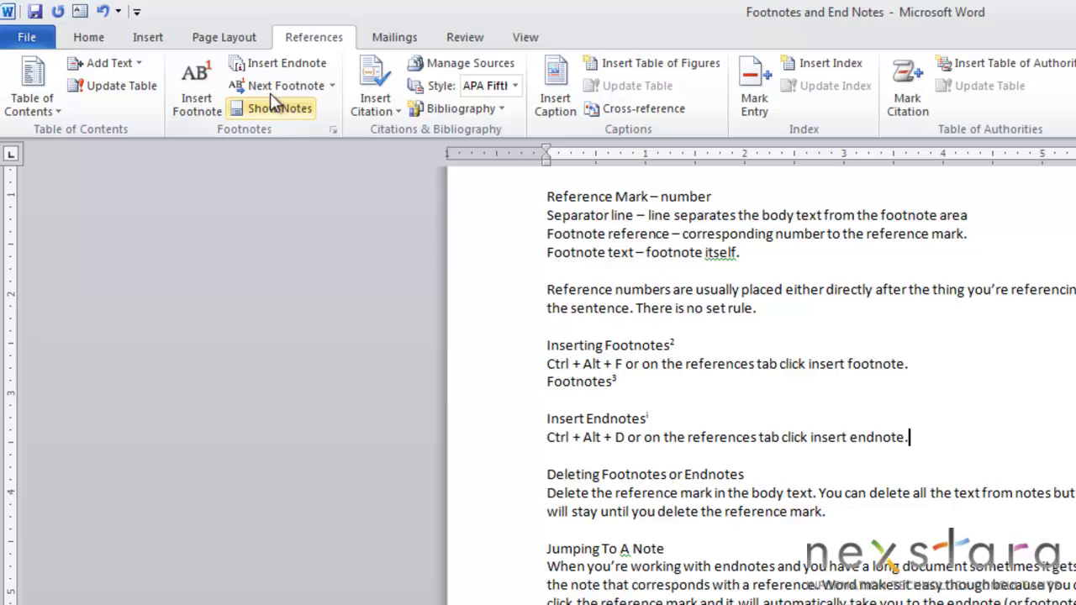
left_click(292, 64)
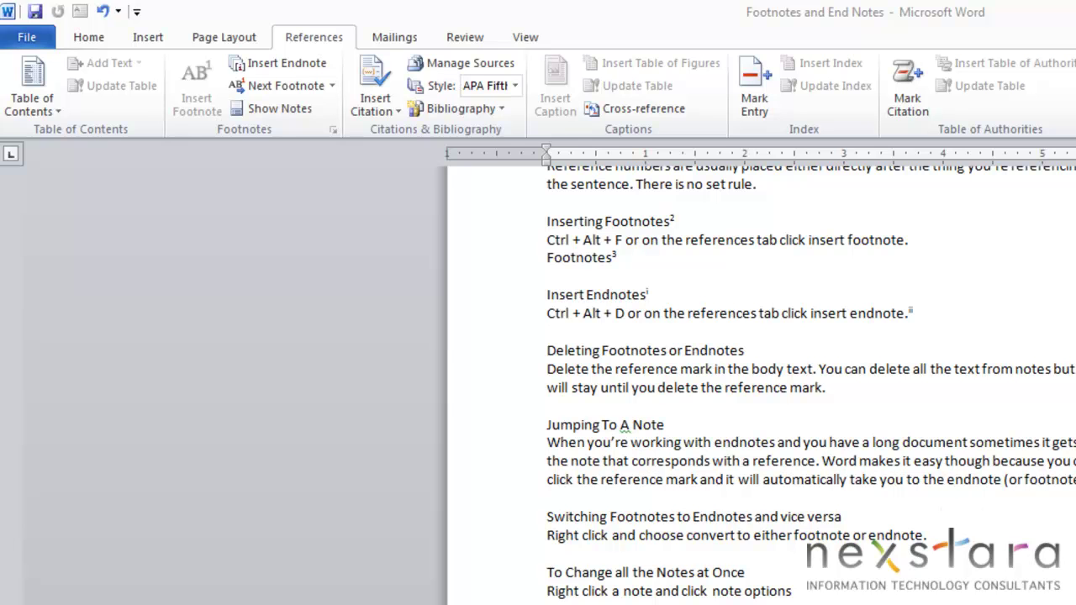
Step: Delete the endnote marks after 'insert endnote.' and 'Insert Endnotes', then return to the document top
key("Delete")
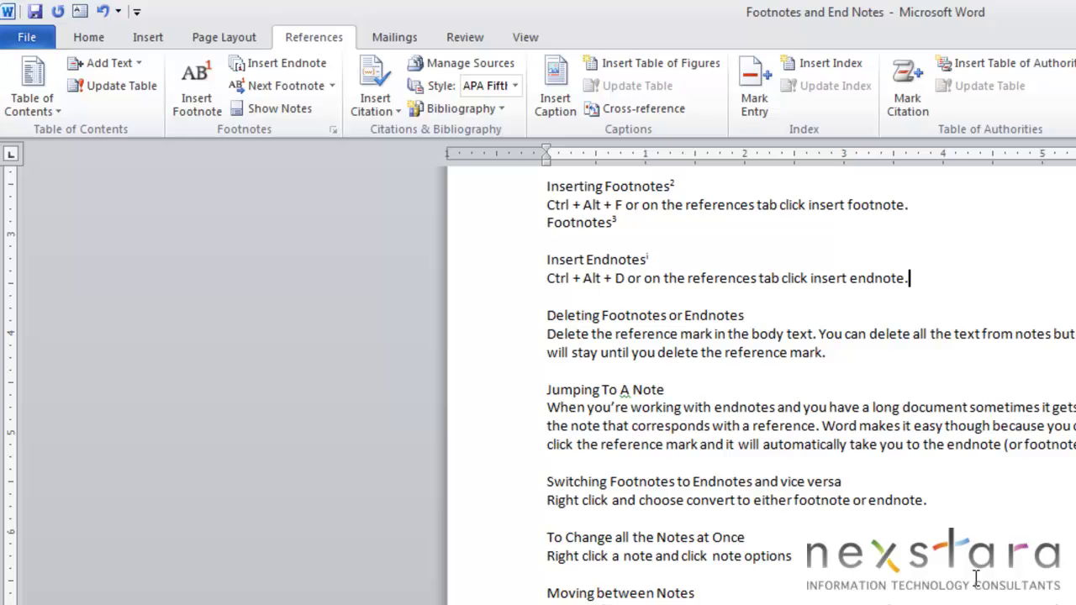
left_click(660, 255)
scroll(668, 269, "down", 10)
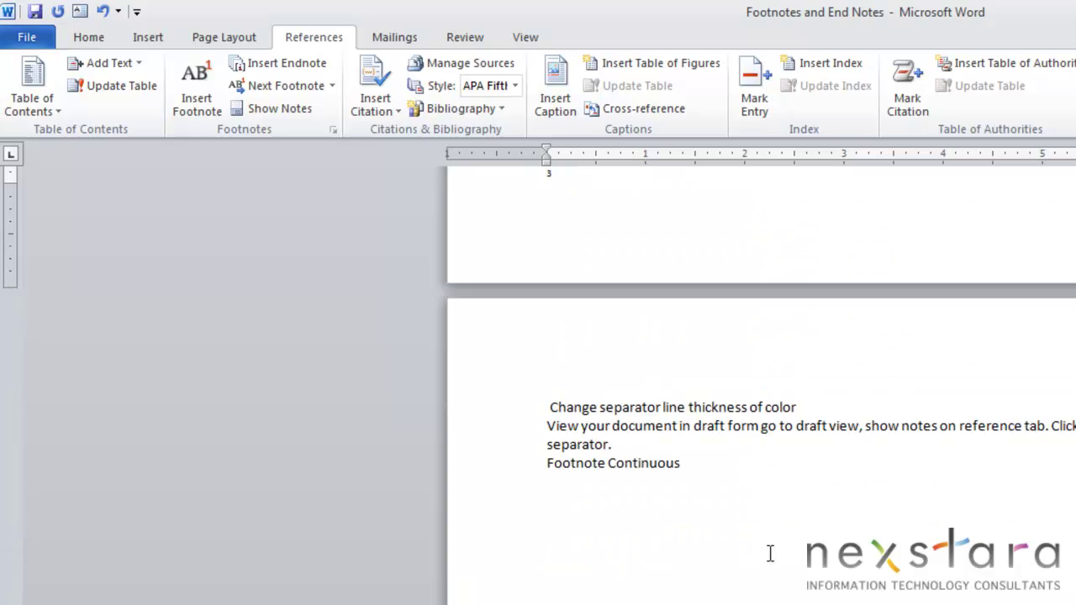
scroll(771, 554, "up", 10)
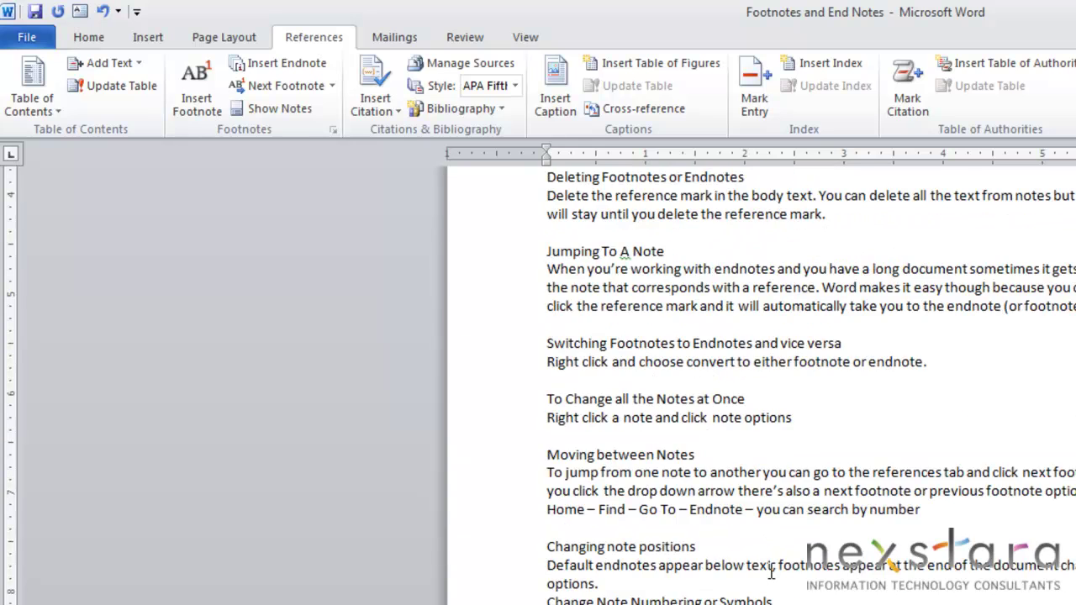
scroll(771, 572, "up", 5)
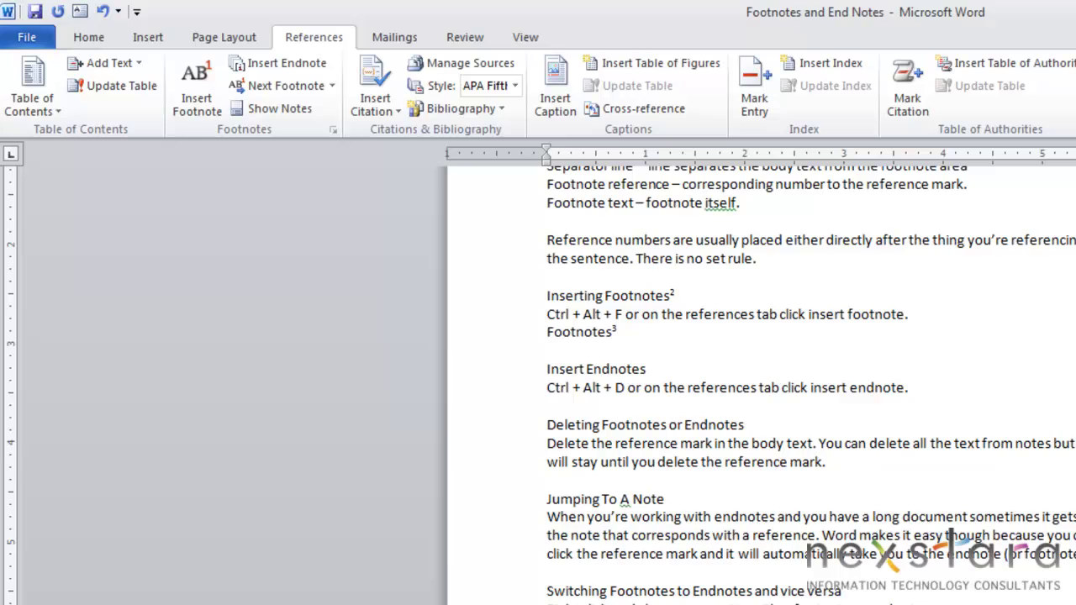
scroll(761, 386, "up", 5)
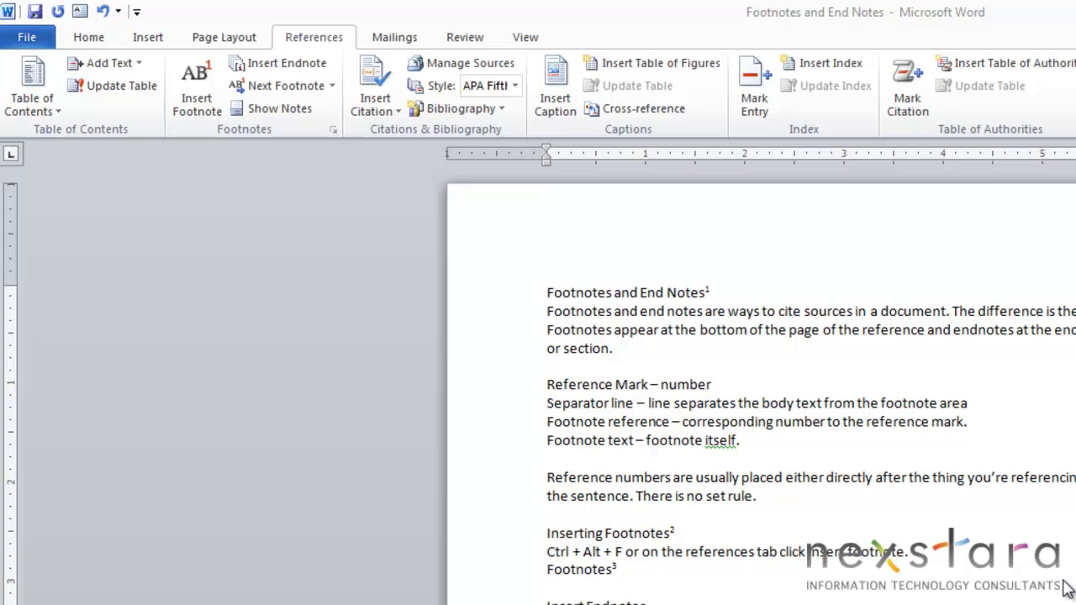
Step: Jump from the title's footnote mark 1 to its note text at the page bottom
double_click(709, 292)
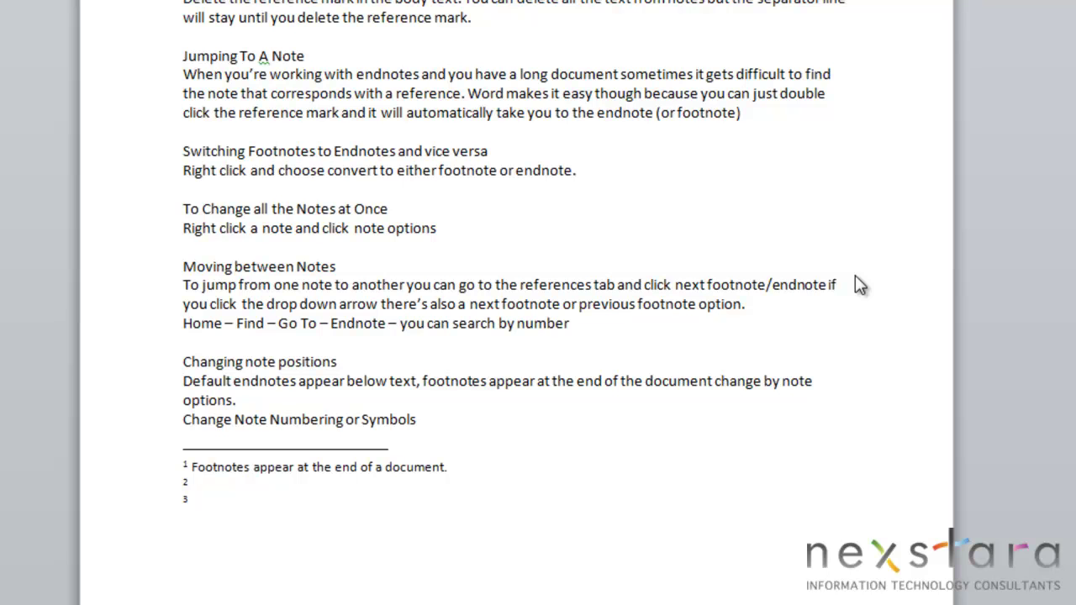
Step: Convert footnote 1 into an endnote and scroll down to the document's end
right_click(188, 474)
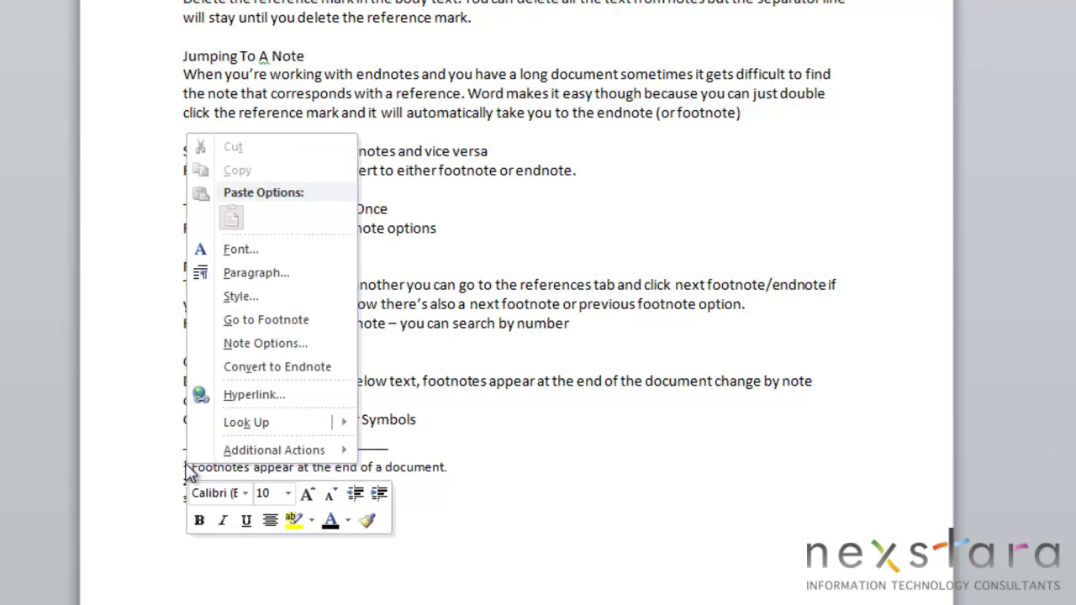
left_click(295, 366)
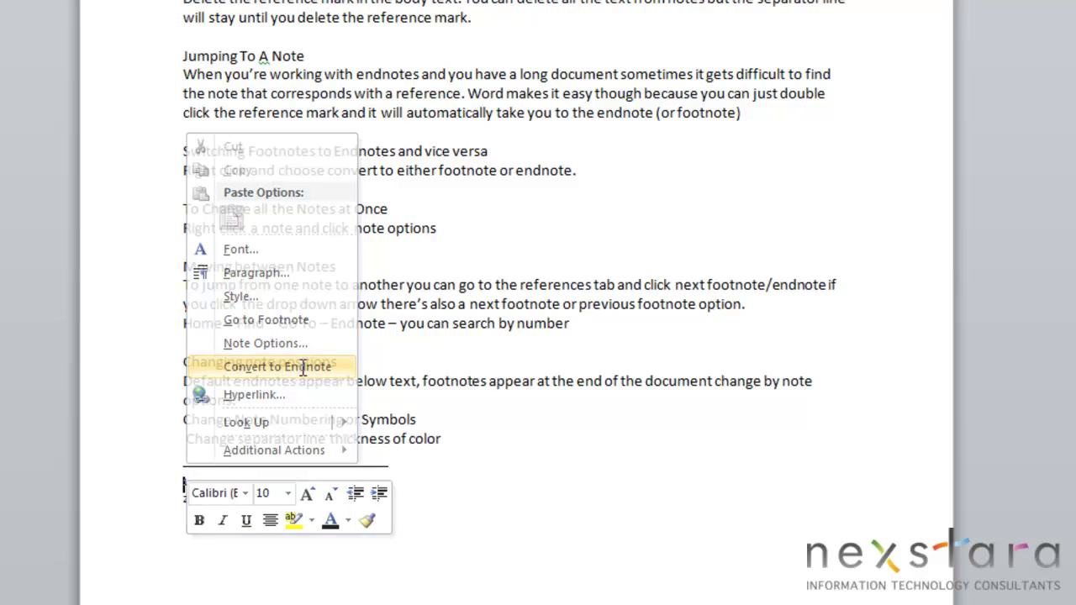
scroll(259, 489, "down", 15)
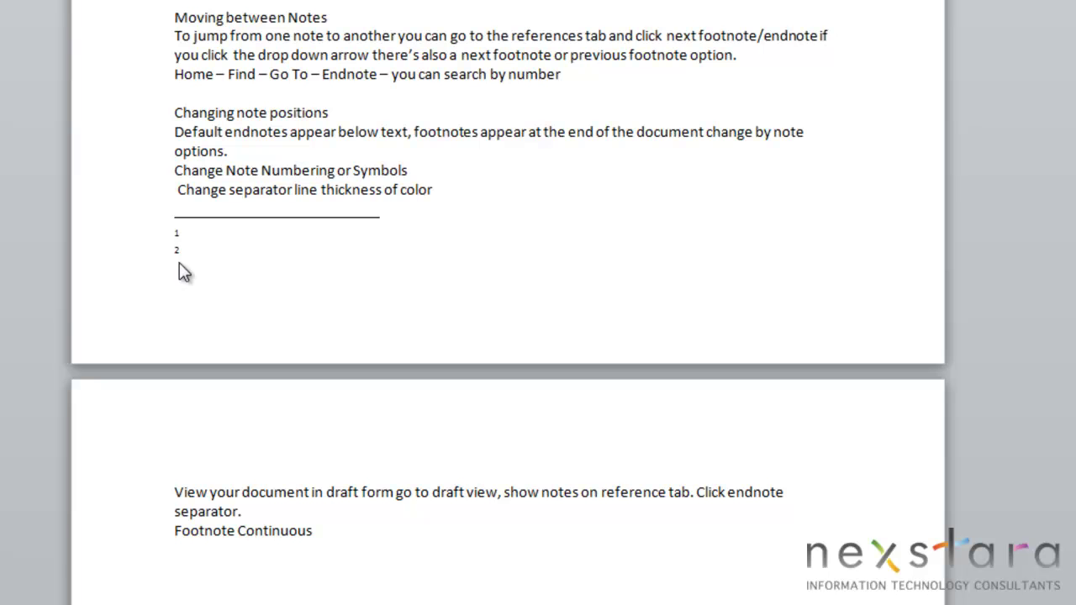
Step: Use Note Options > Convert to swap all footnotes and endnotes, restoring footnote 1's text
right_click(176, 236)
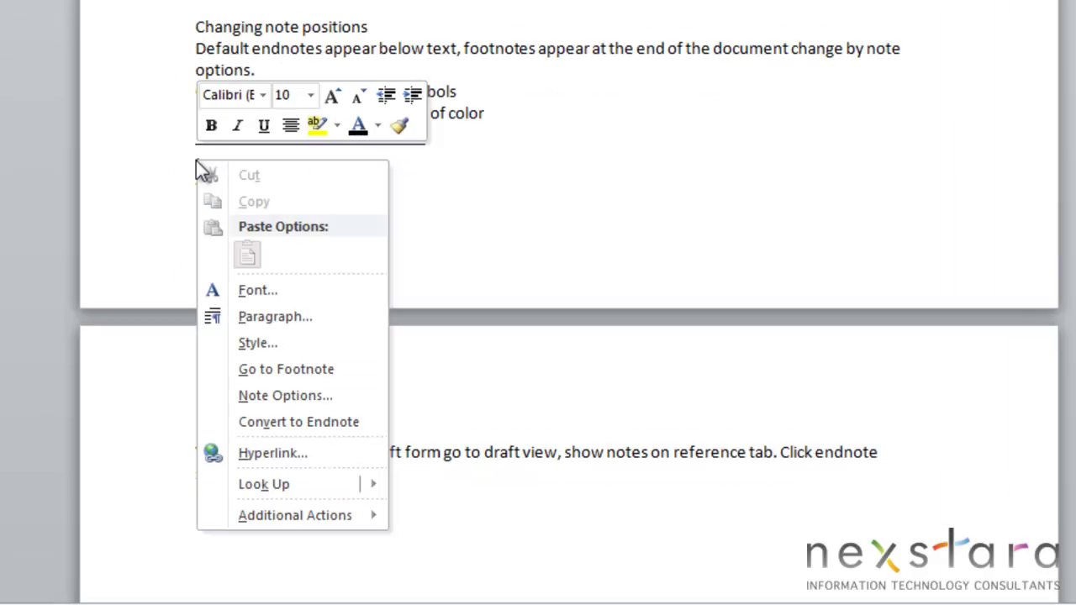
left_click(296, 399)
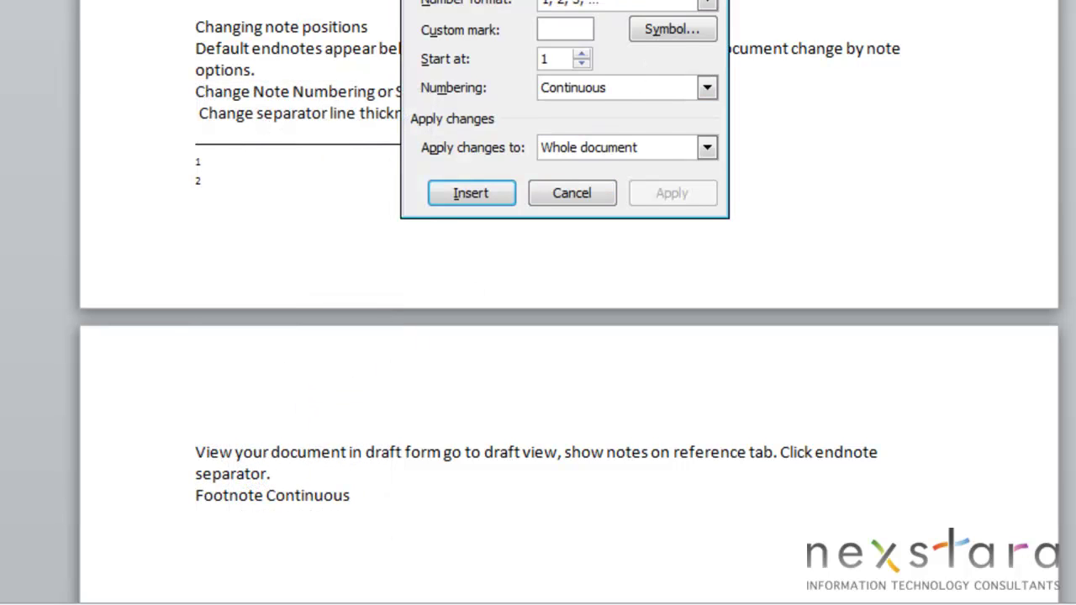
left_click(674, 0)
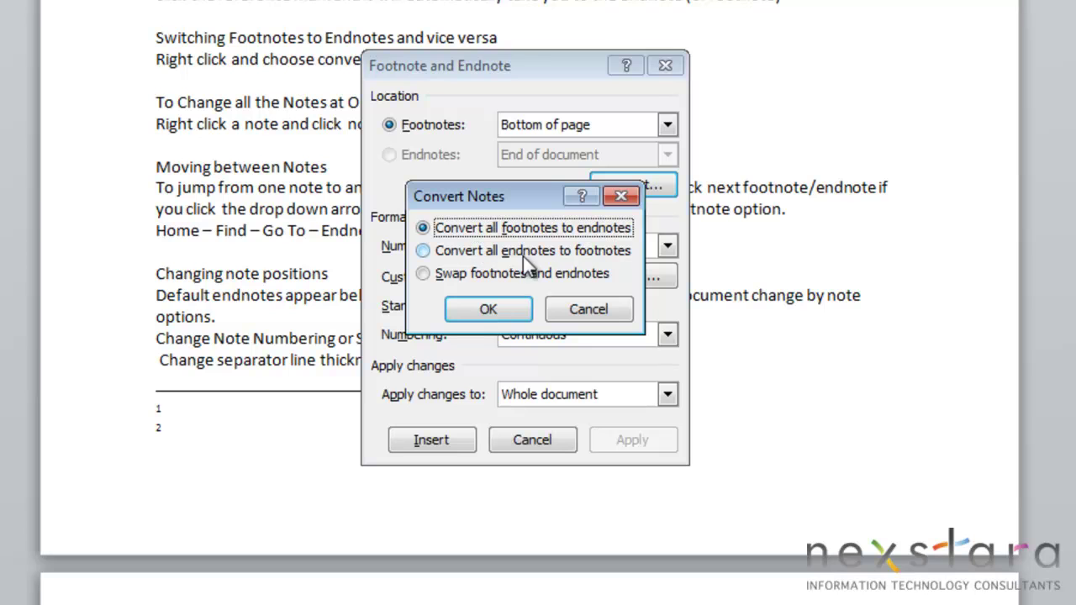
left_click(423, 274)
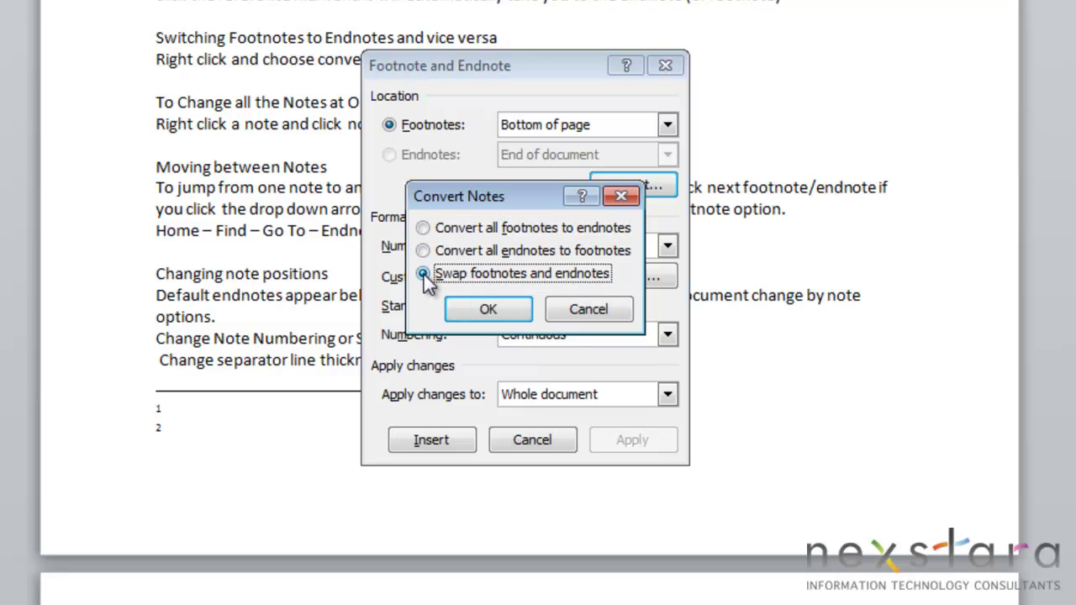
left_click(495, 310)
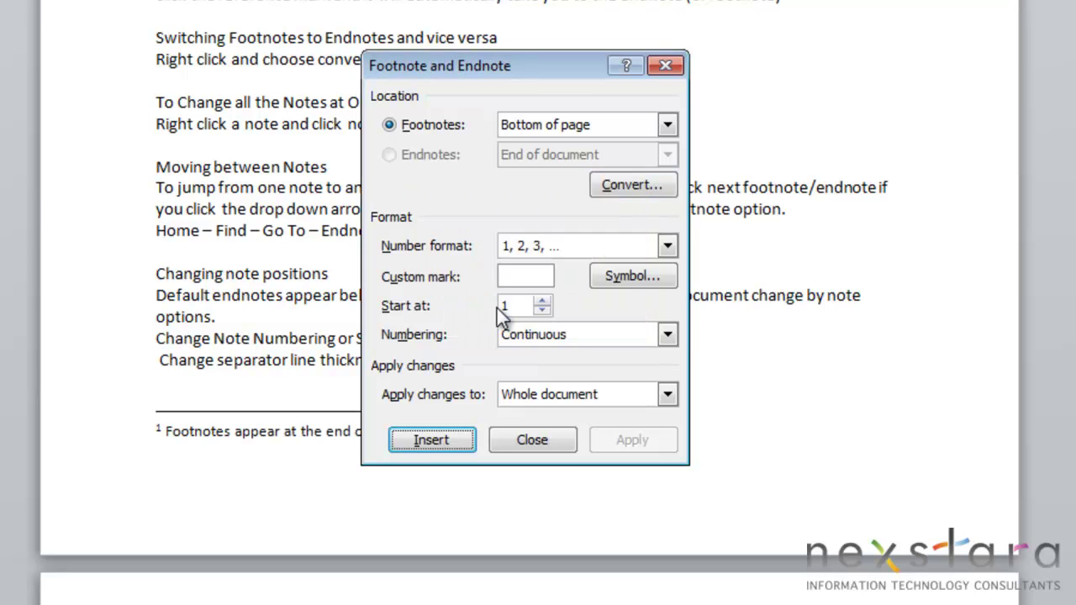
left_click(431, 439)
scroll(467, 440, "down", 3)
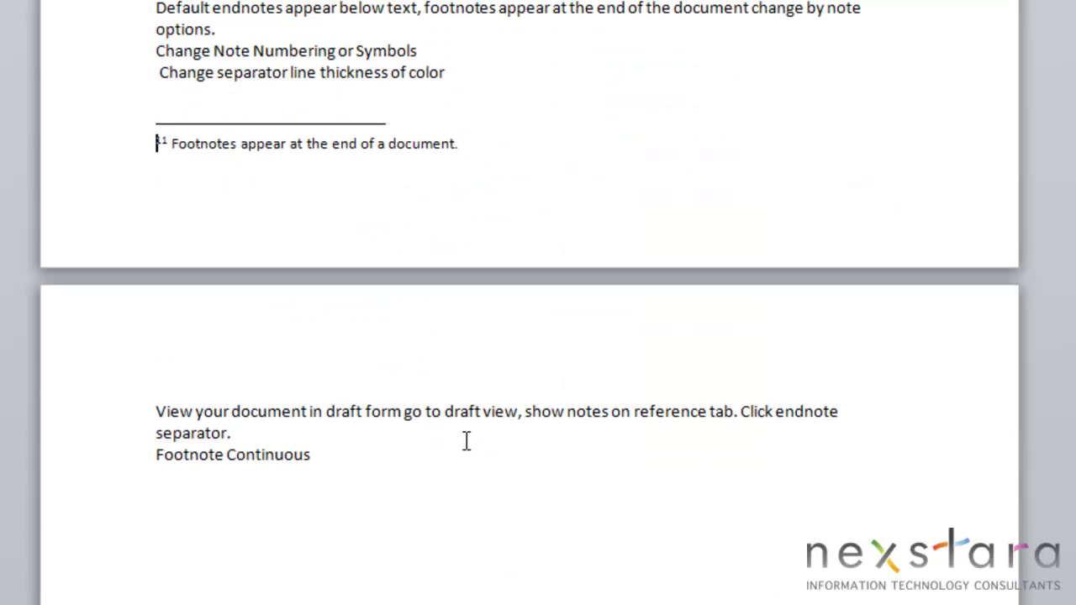
scroll(467, 440, "down", 5)
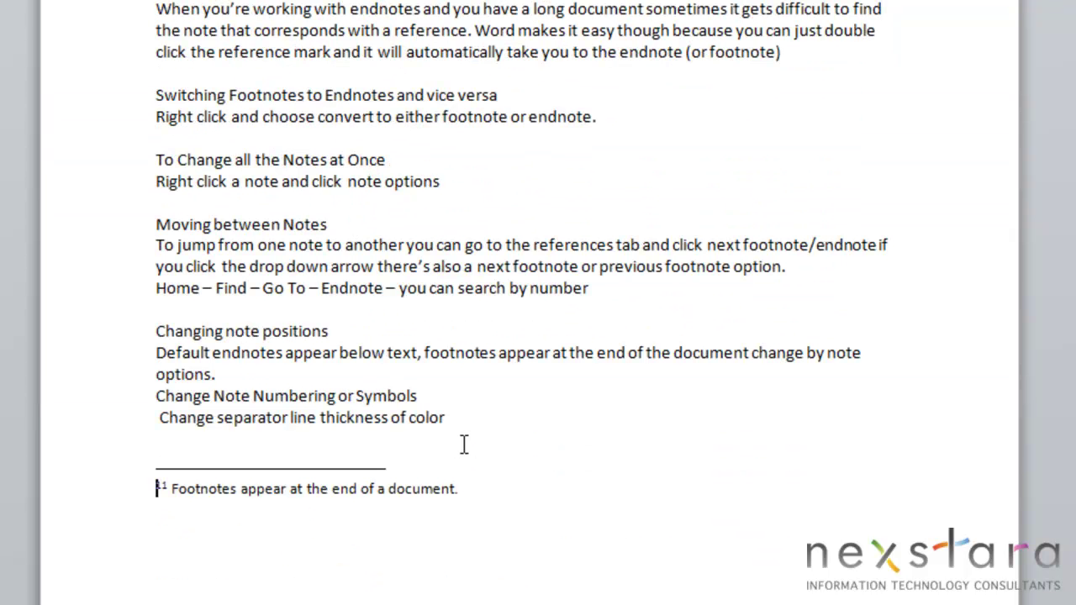
scroll(482, 444, "up", 8)
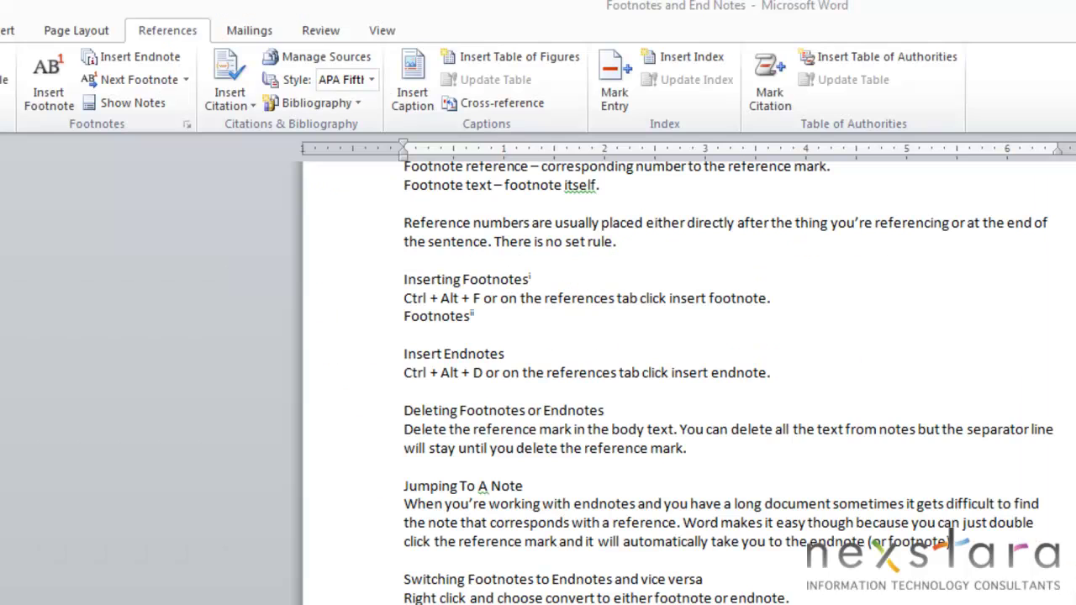
left_click(186, 80)
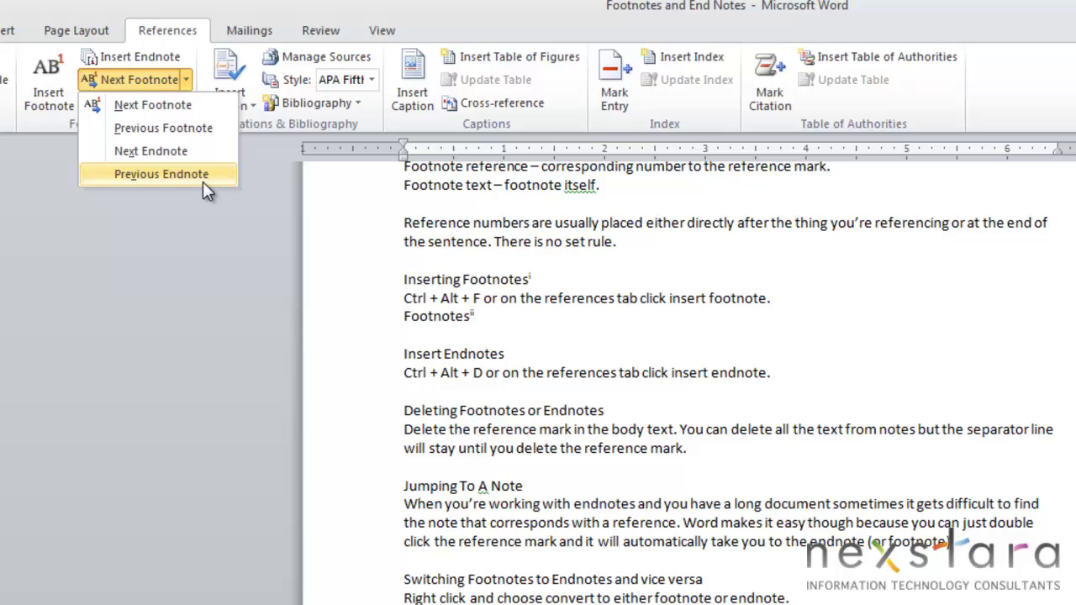
left_click(250, 208)
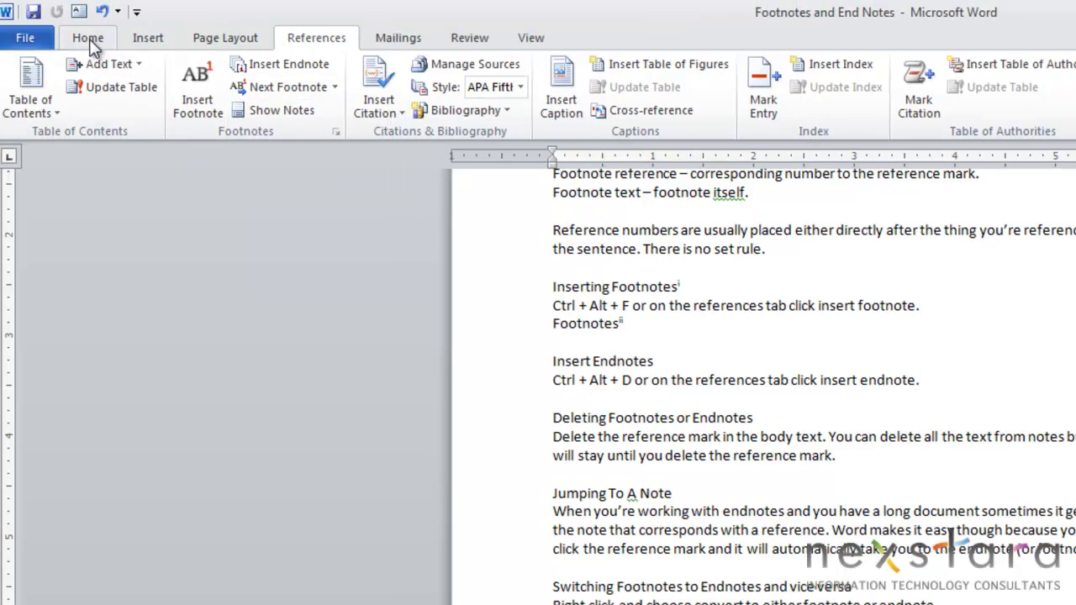
left_click(87, 37)
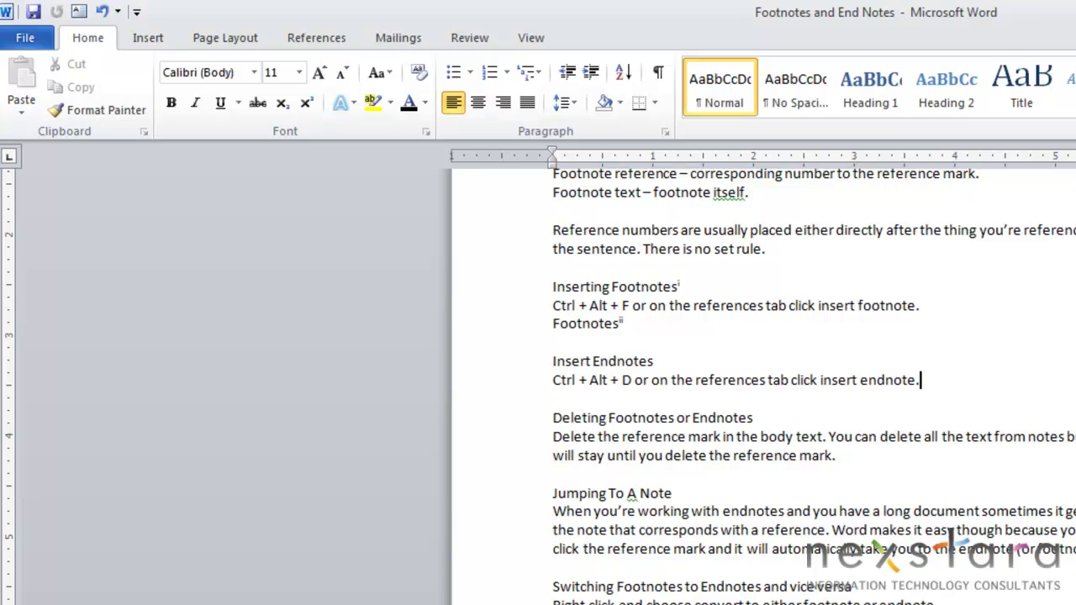
left_click(1047, 64)
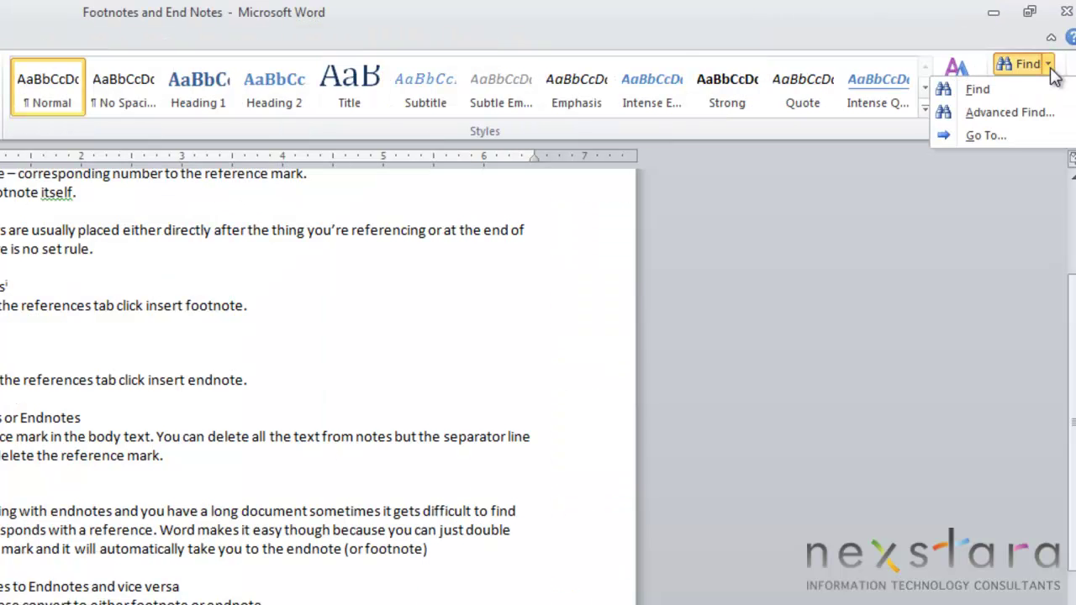
left_click(998, 136)
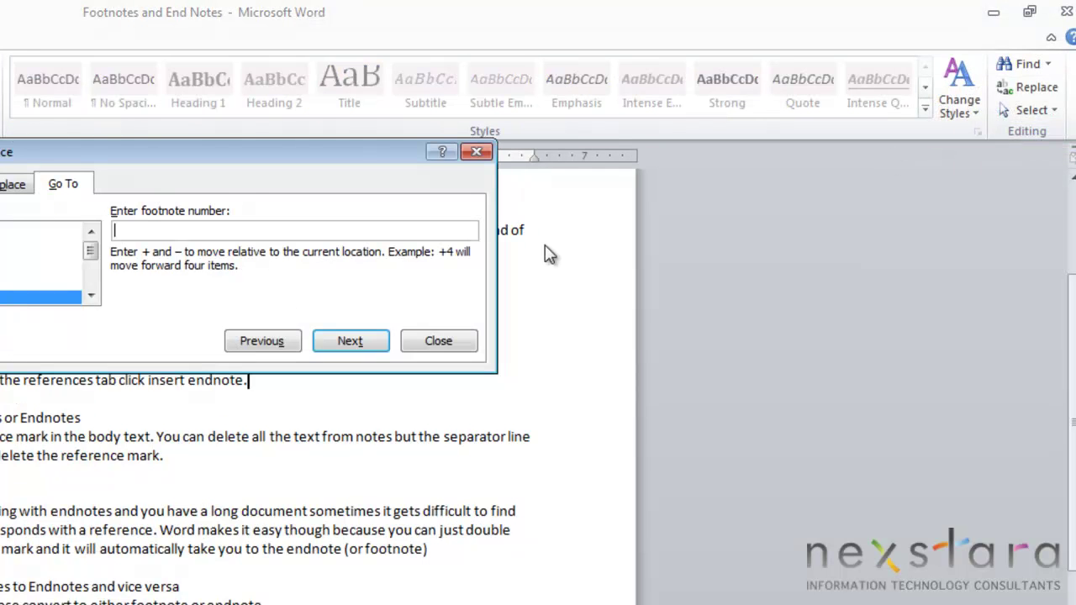
left_click(91, 295)
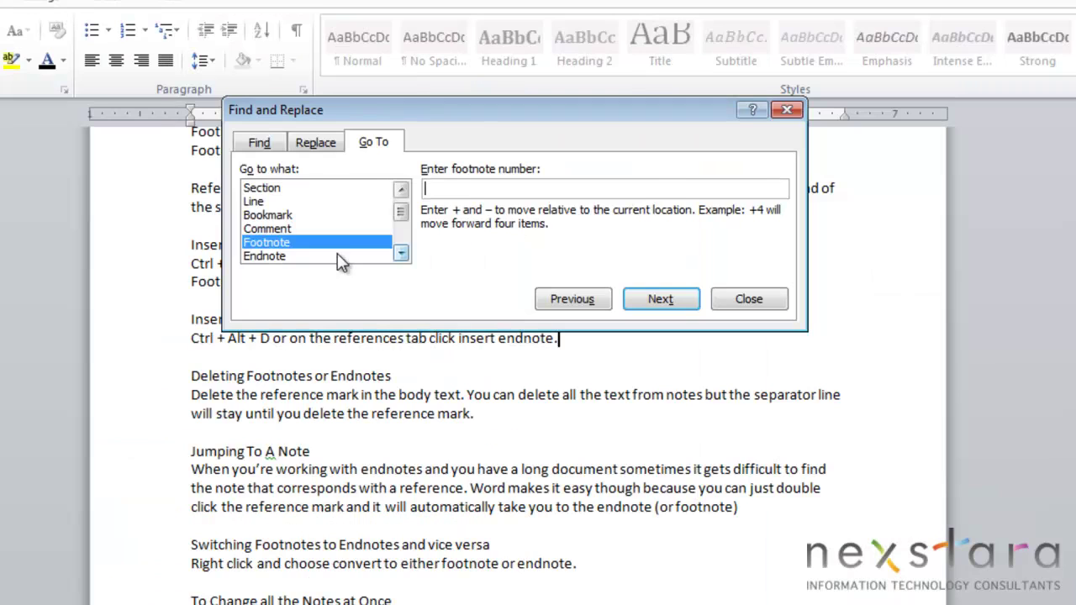
left_click(290, 257)
left_click(477, 189)
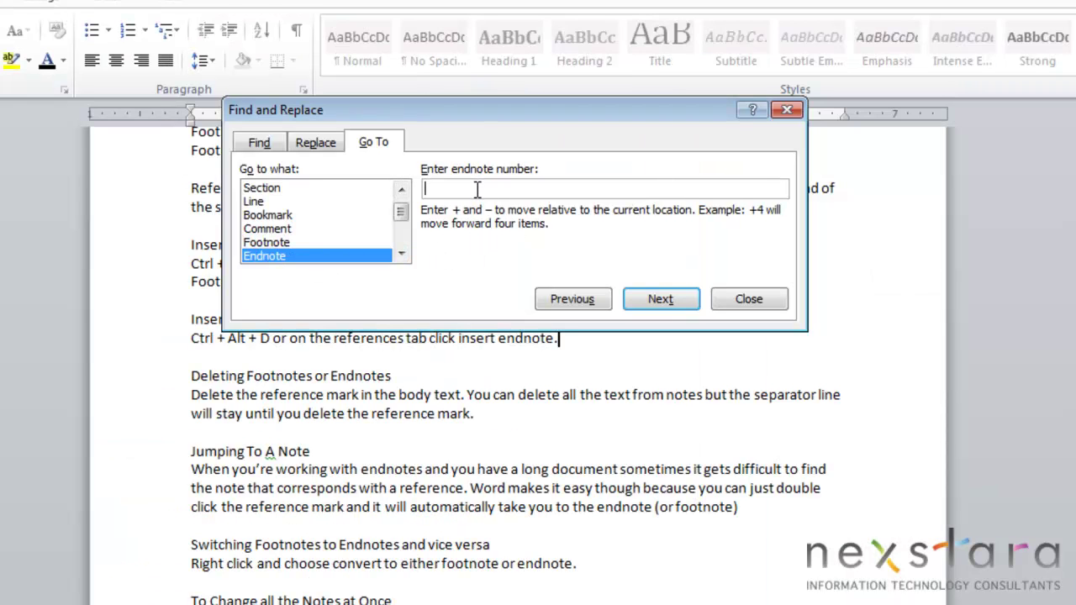
Step: Dismiss the jump-to box and open footnote Note Options, keeping the location at Bottom of page
left_click(746, 298)
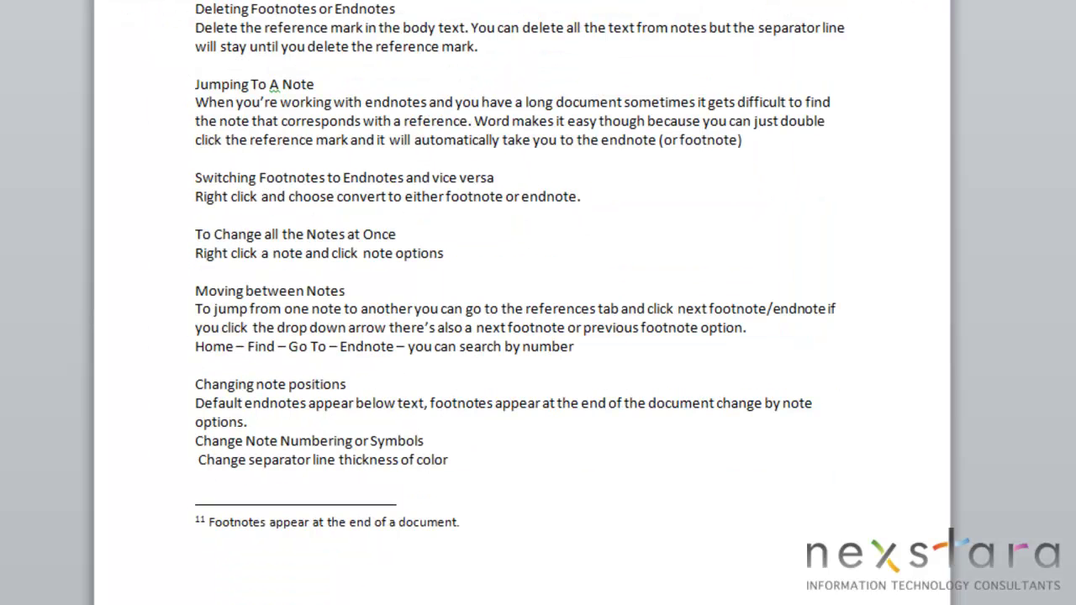
right_click(202, 523)
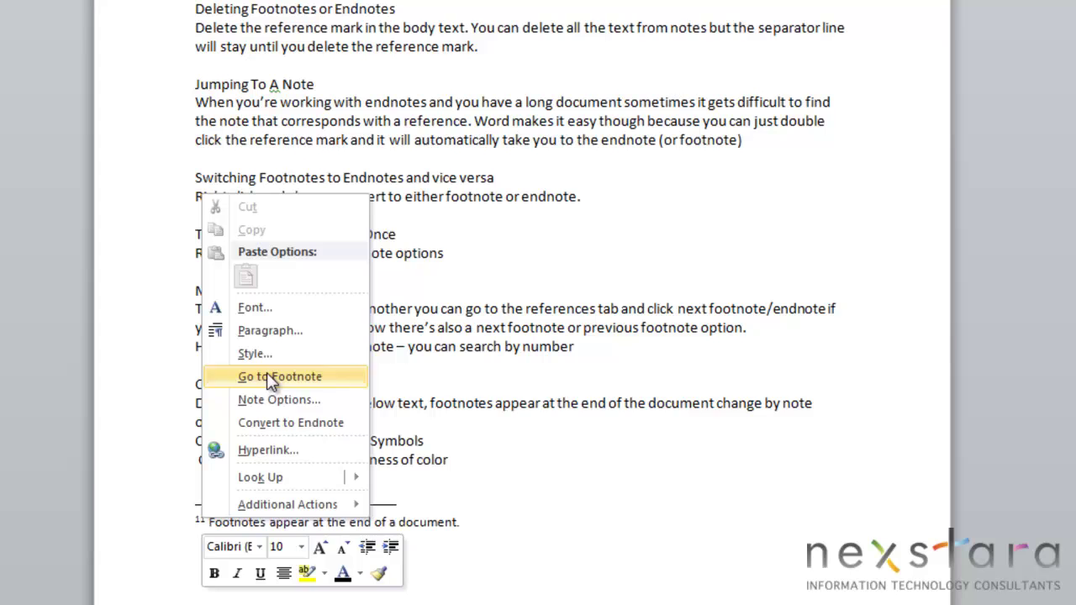
left_click(282, 399)
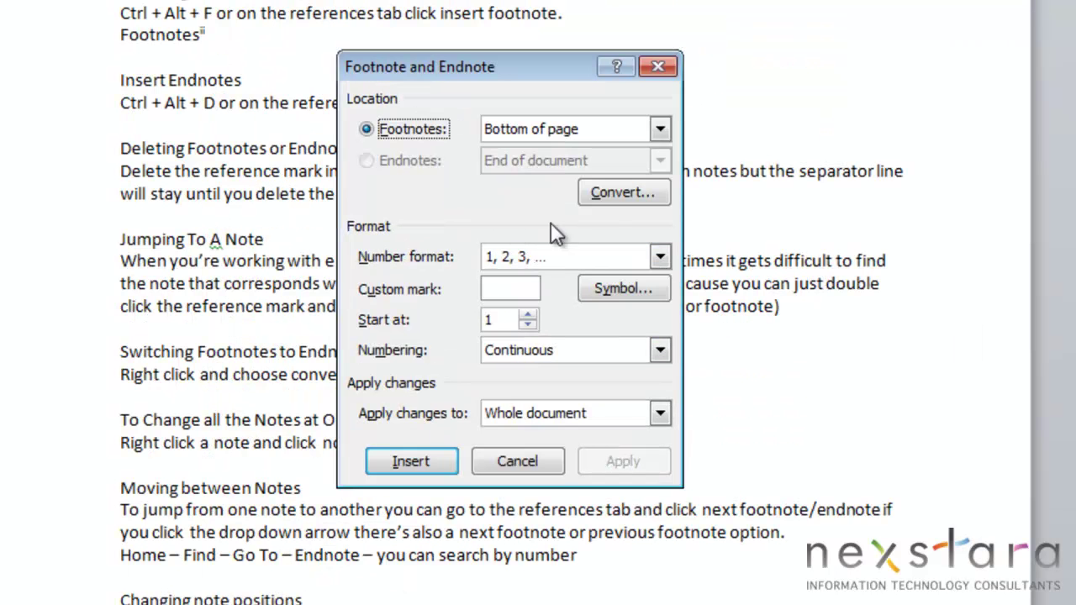
left_click(659, 132)
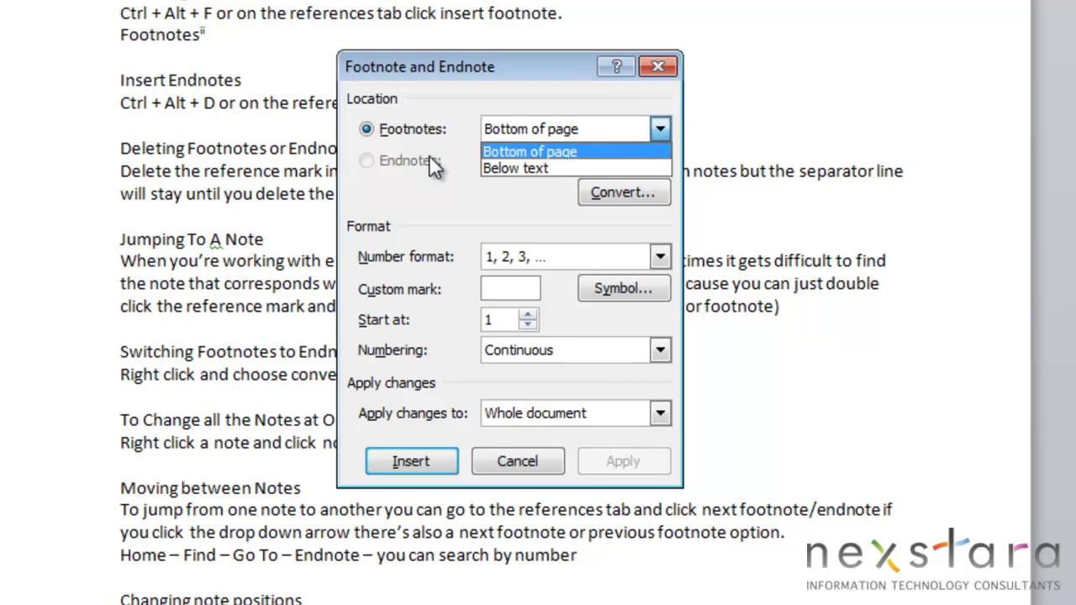
left_click(395, 202)
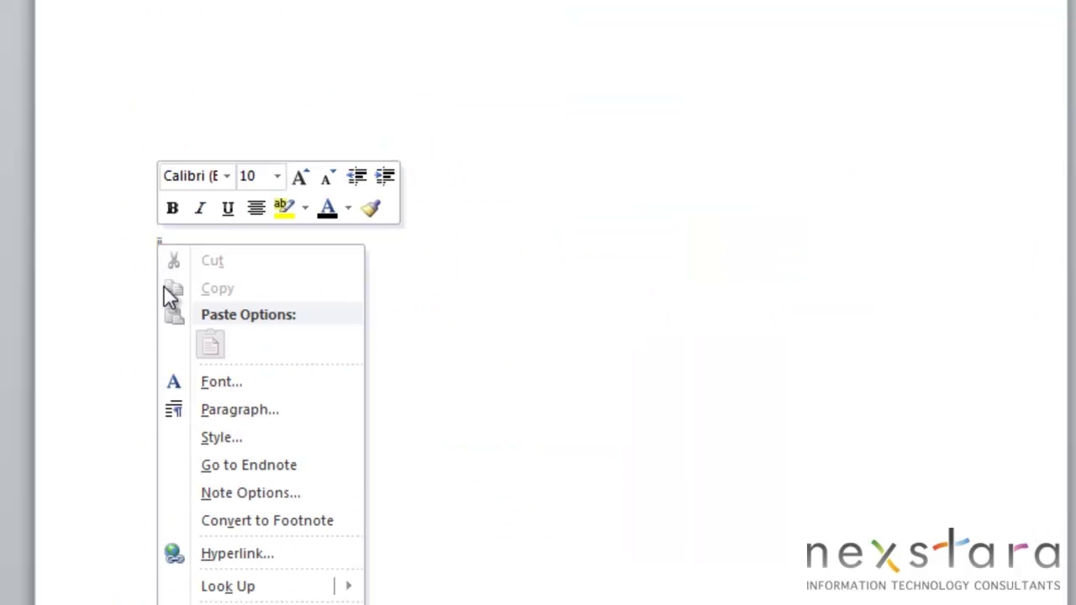
Step: Apply endnote options: End of document, start at ii, Continuous numbering, Whole document
left_click(214, 493)
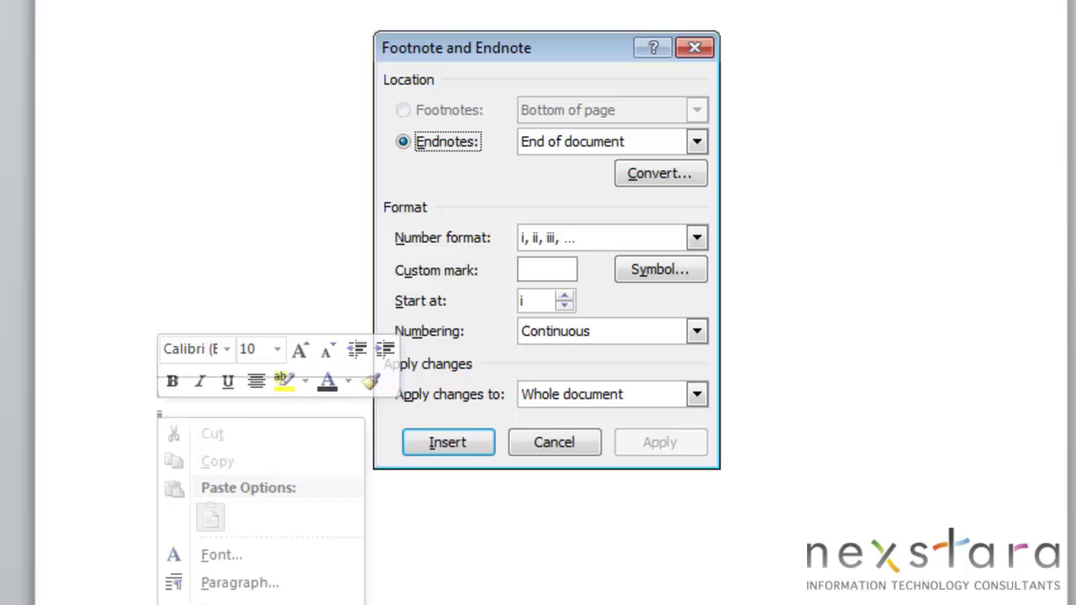
left_click(697, 144)
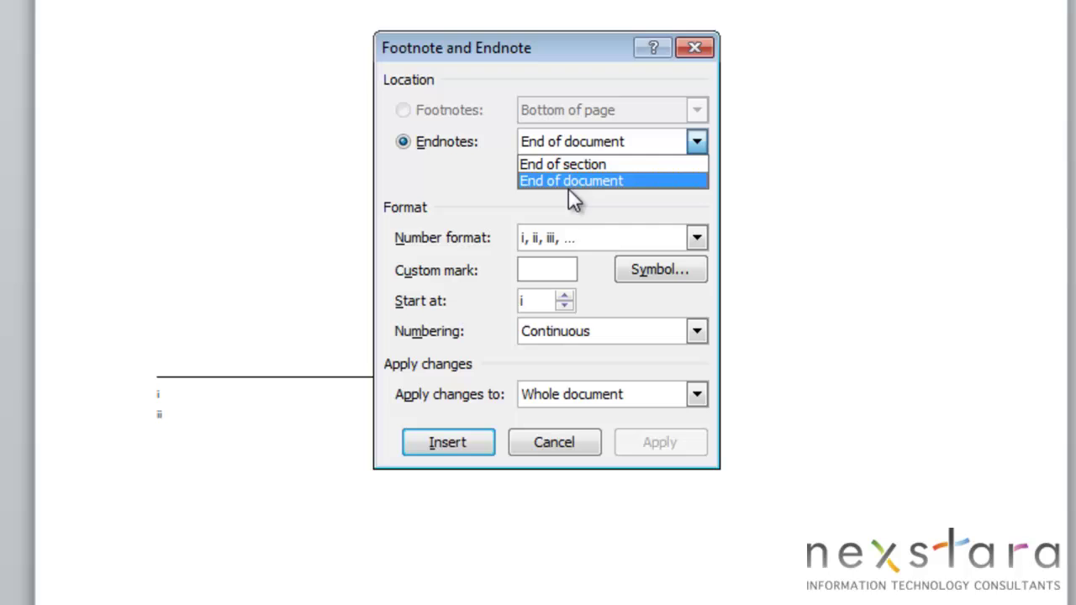
left_click(488, 177)
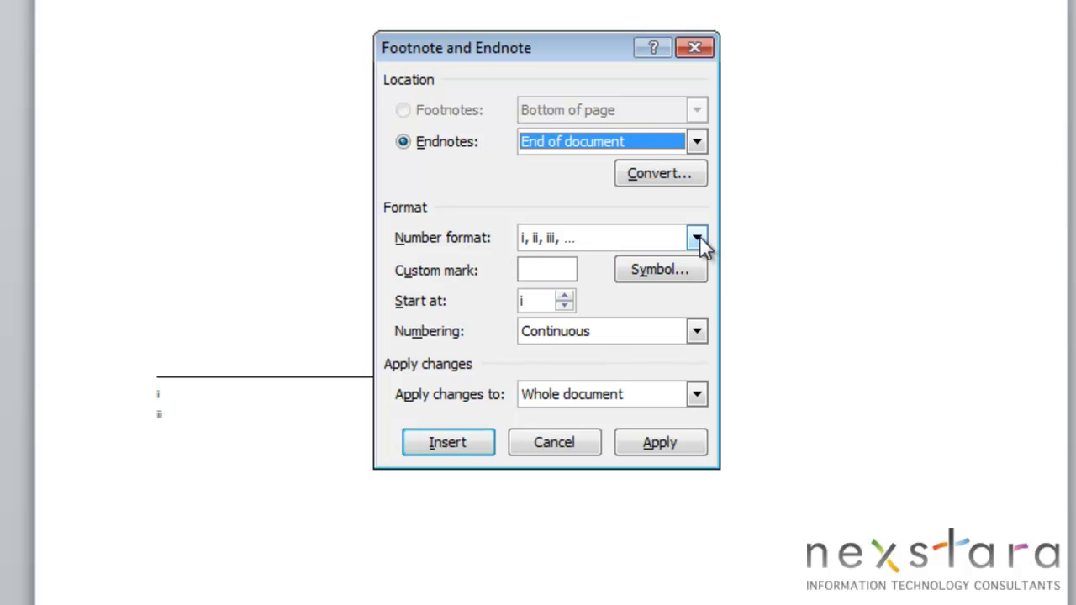
left_click(565, 299)
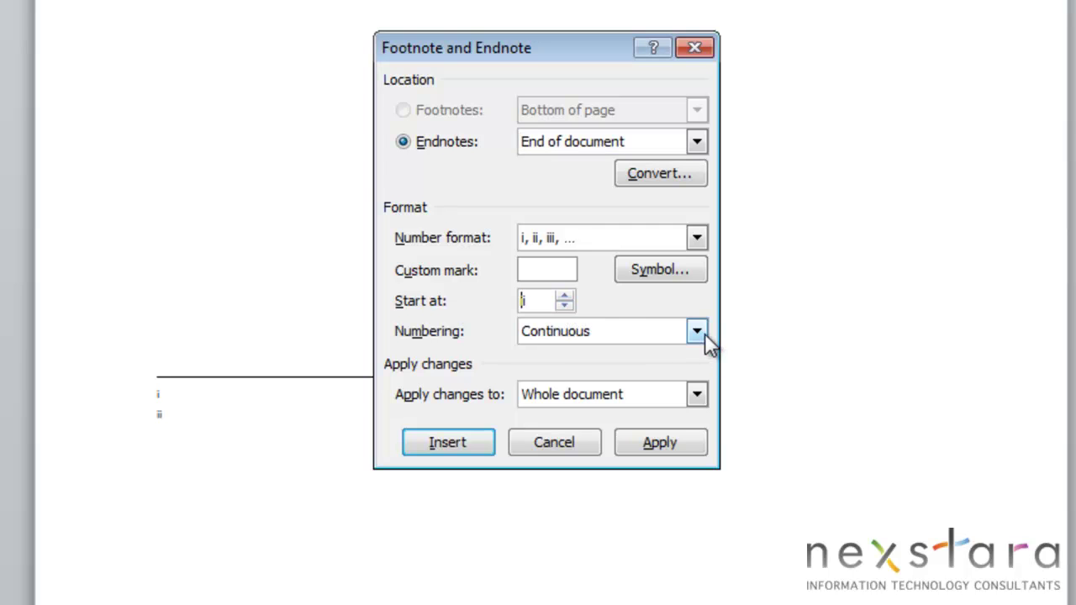
left_click(705, 333)
left_click(700, 333)
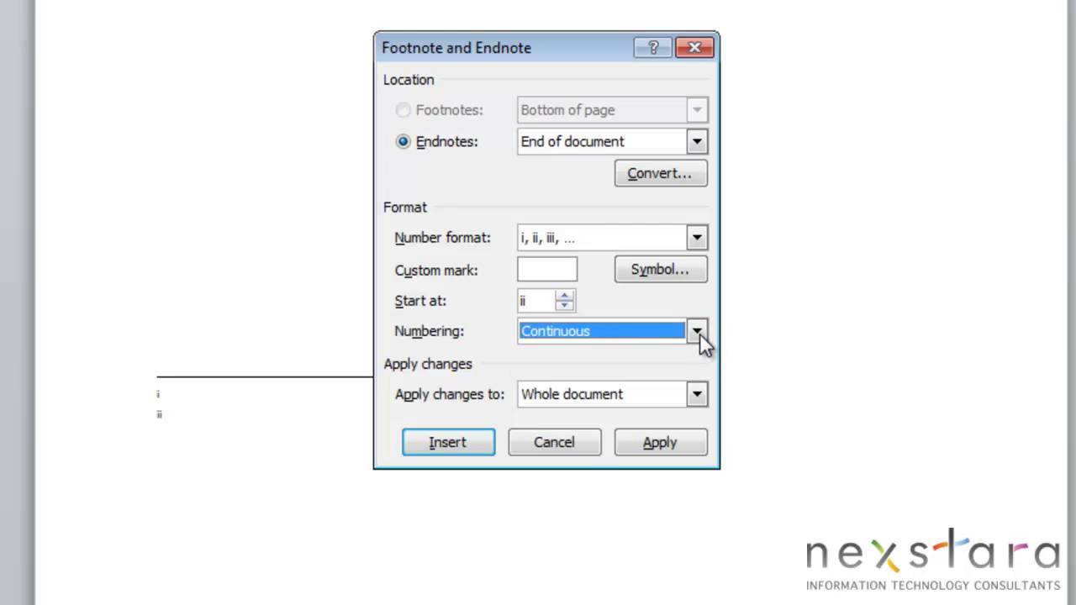
left_click(685, 400)
left_click(710, 404)
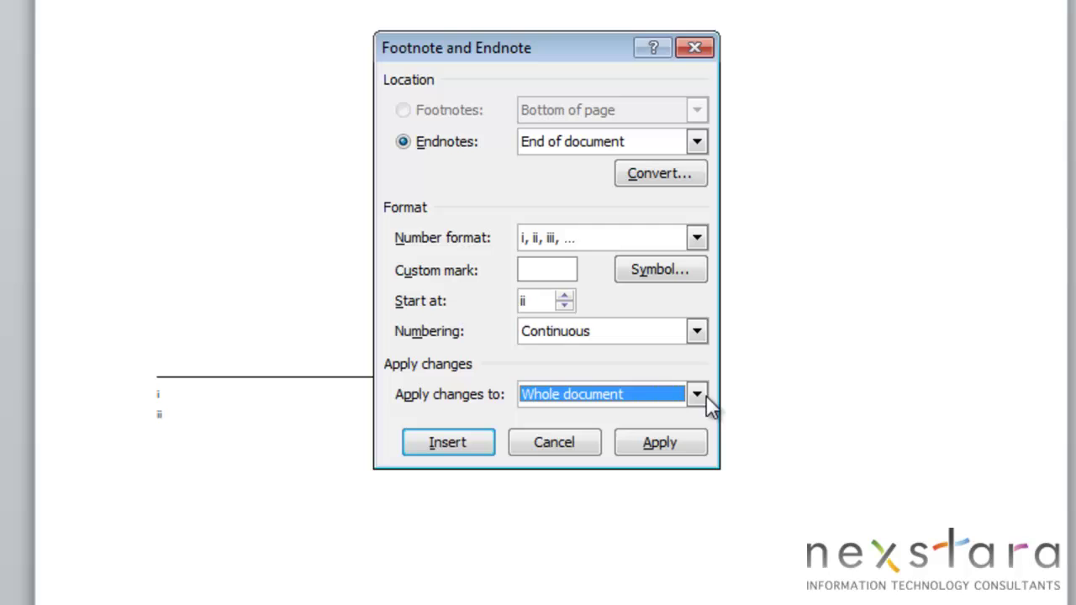
left_click(660, 441)
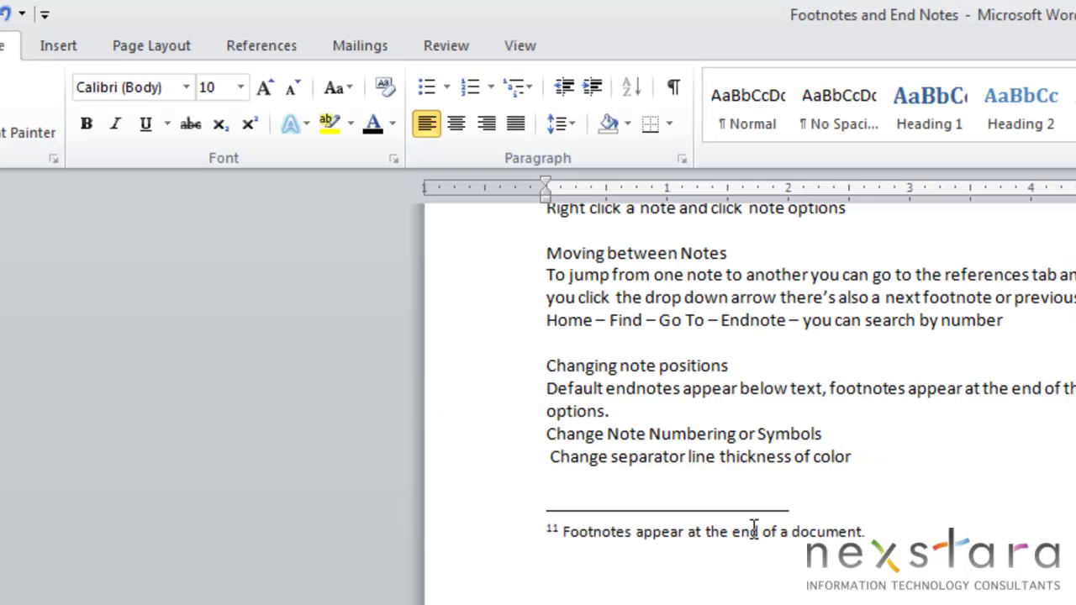
Step: Switch the document to Draft view
left_click(514, 48)
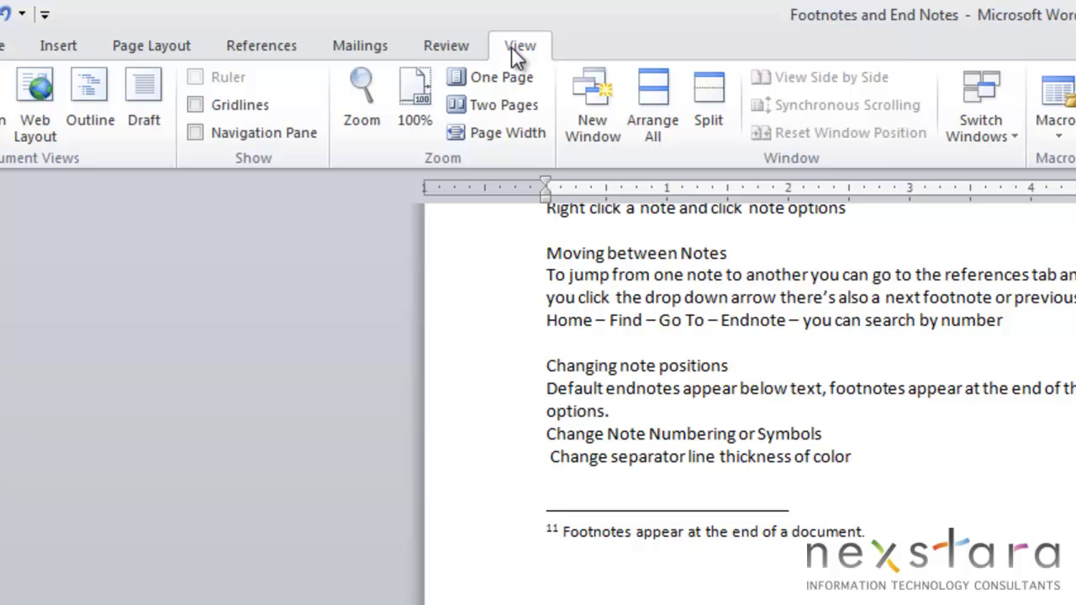
left_click(147, 104)
scroll(278, 268, "up", 10)
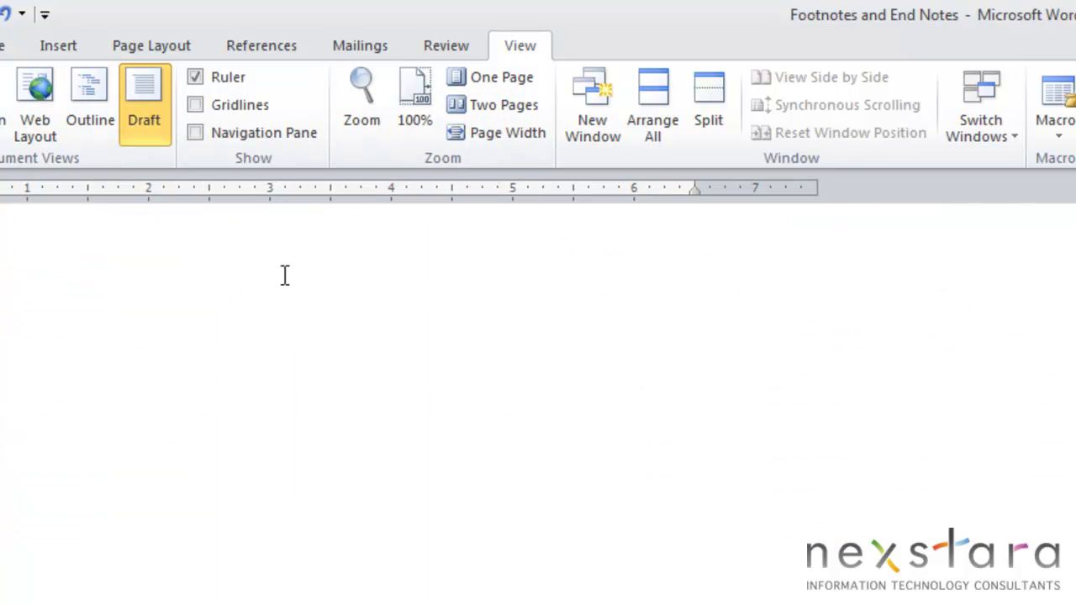
Step: Open the footnote area below the text with Show Notes, choosing View footnote area
left_click(253, 41)
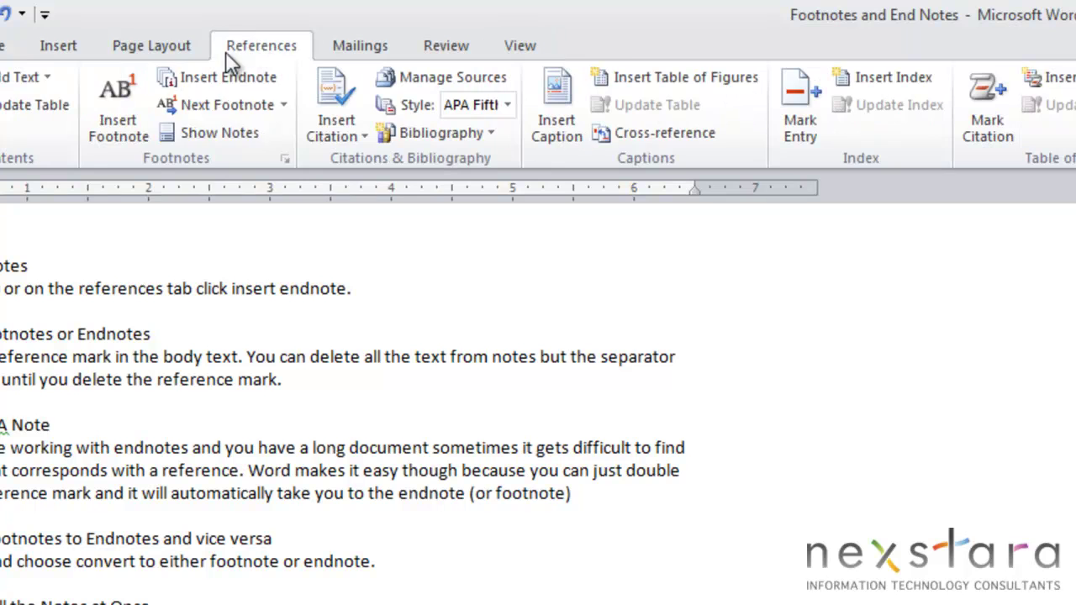
left_click(189, 136)
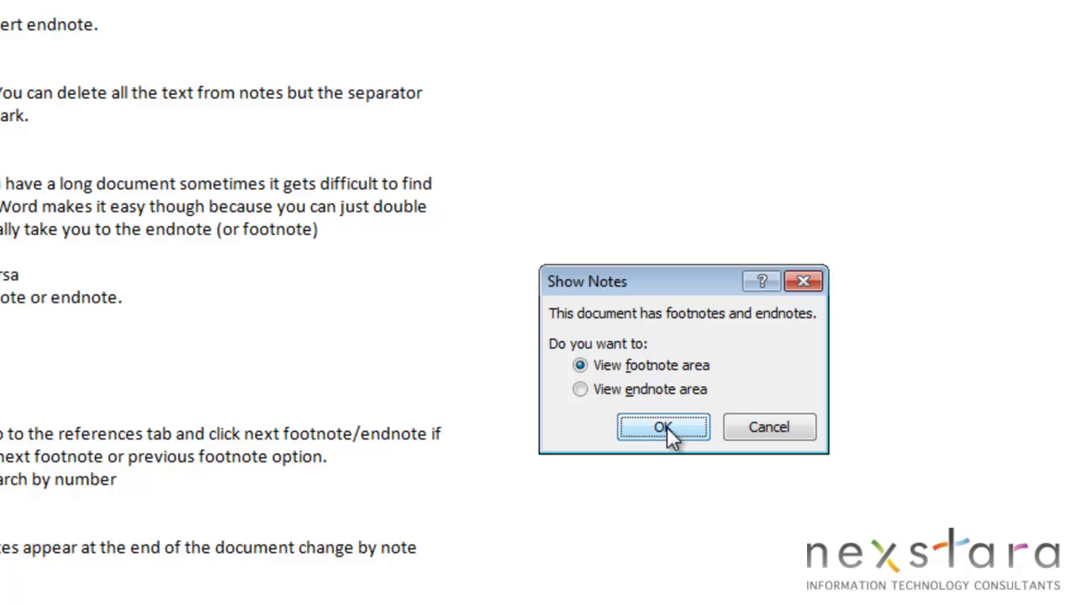
left_click(666, 426)
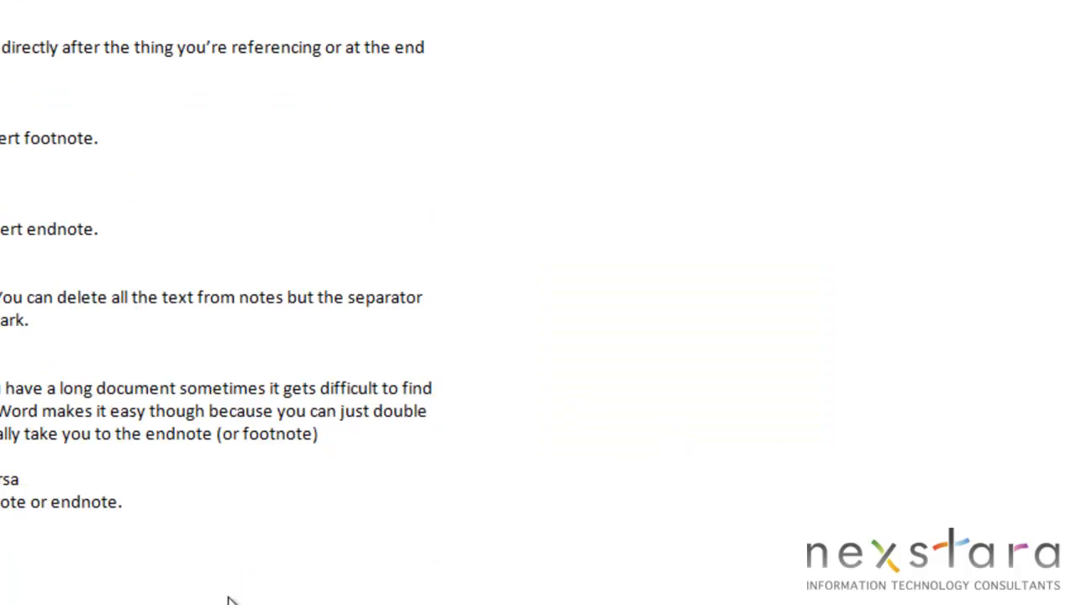
left_click(346, 410)
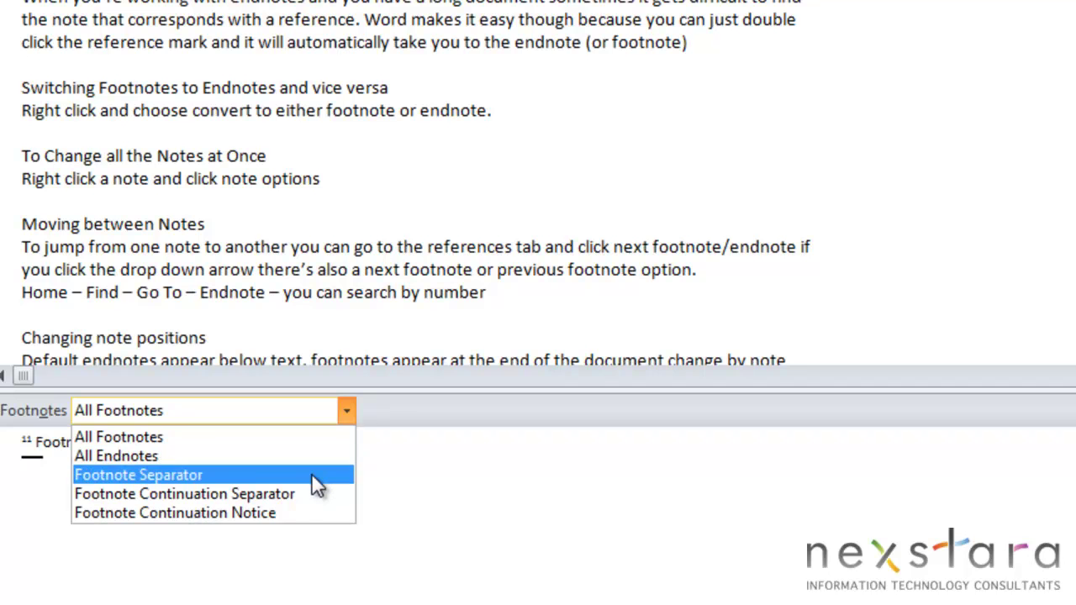
Step: Show the Footnote Separator, select the line, and resize it to 14 then back to 11 pt
left_click(311, 475)
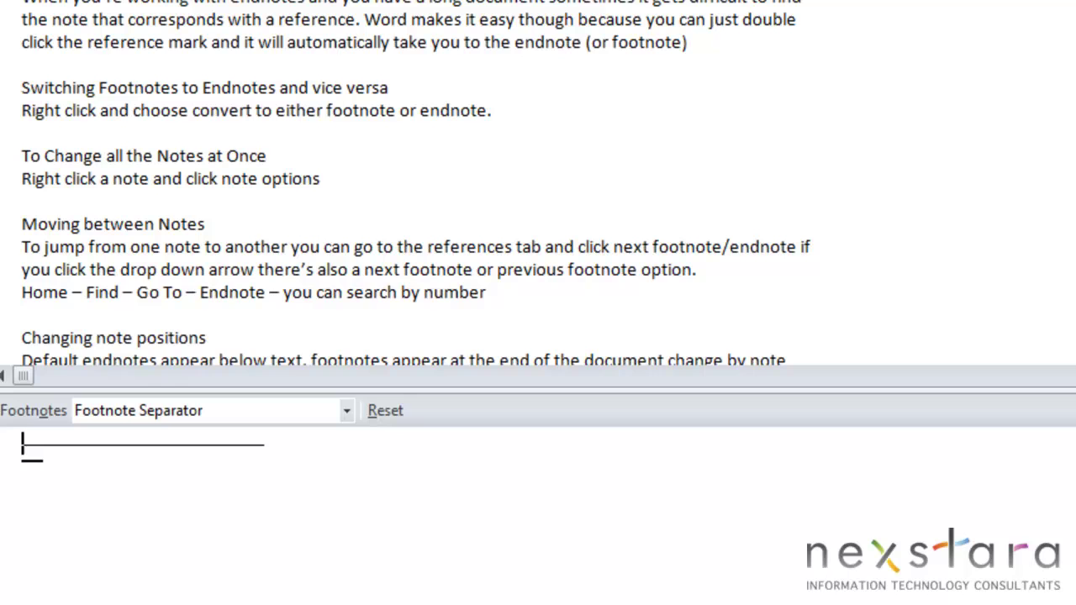
key("shift+End")
left_click(209, 27)
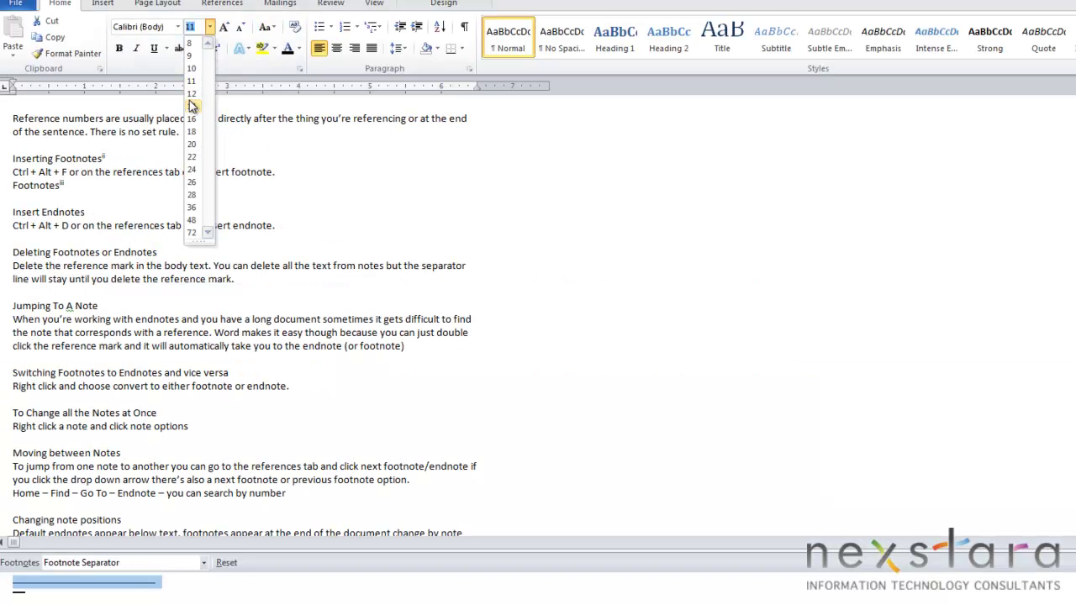
left_click(191, 106)
left_click(210, 27)
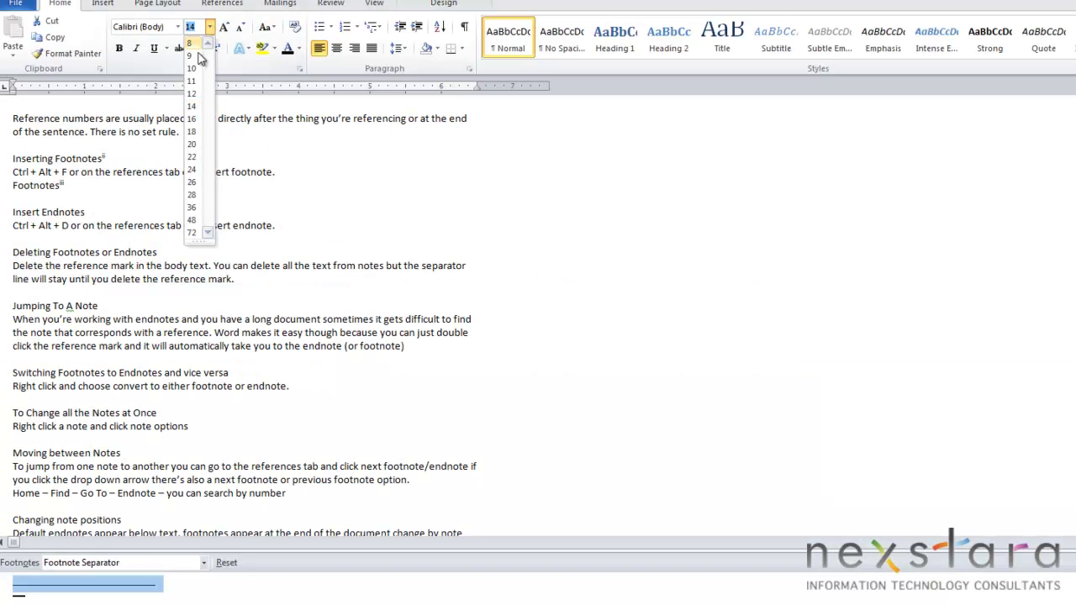
left_click(192, 81)
left_click(300, 48)
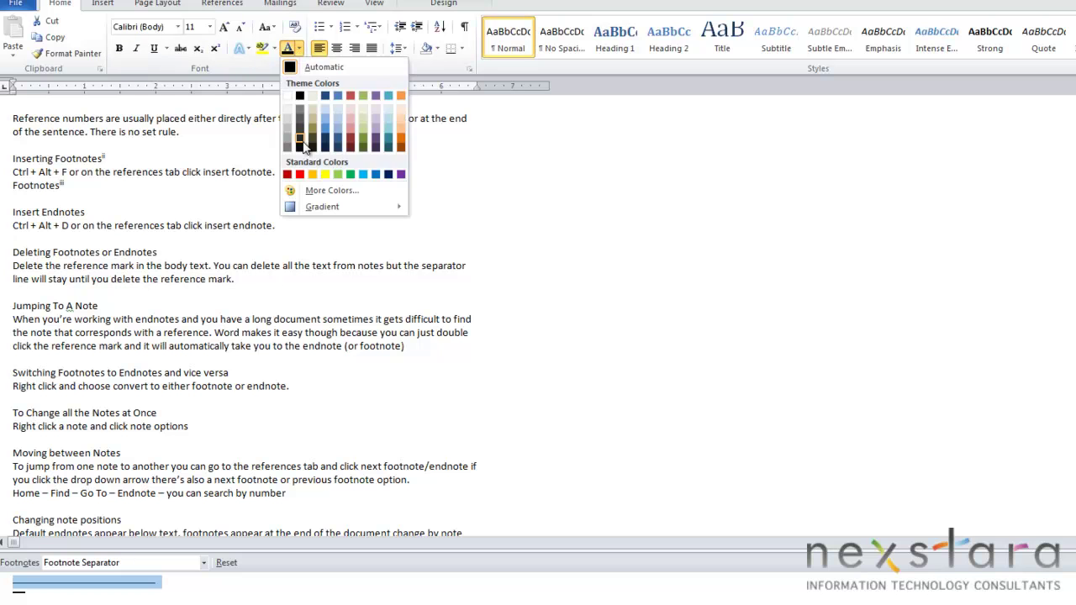